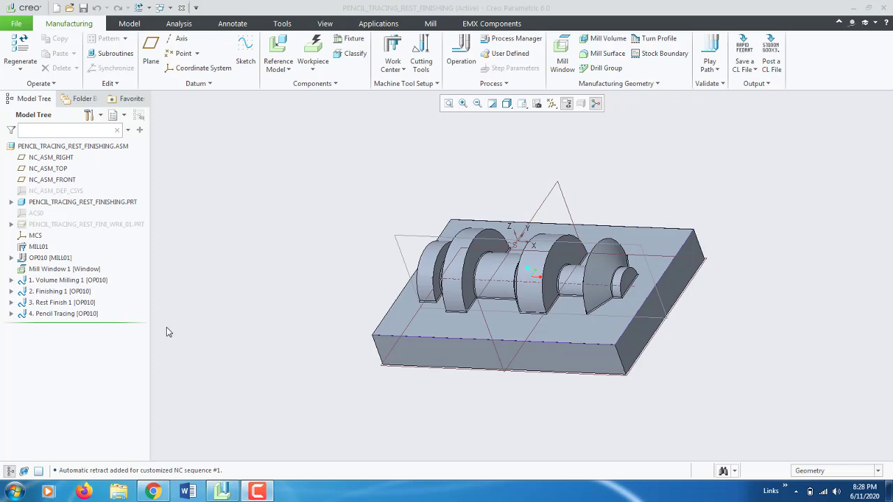
Examine the milled shaft part and its Rest Finish 1 and Pencil Tracing steps in the model tree
mouse_move(404, 321)
middle_down()
mouse_move(410, 346)
mouse_move(417, 307)
mouse_move(413, 325)
middle_up()
scroll(413, 326, up, 3)
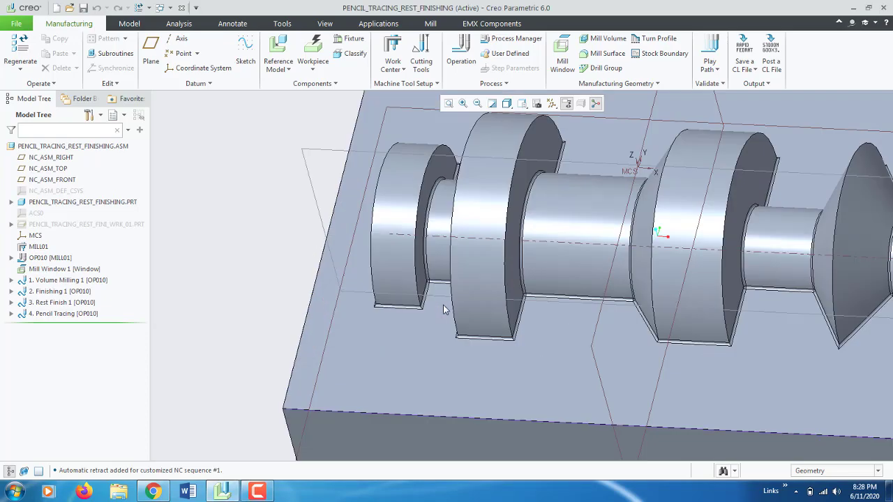
scroll(432, 315, up, 2)
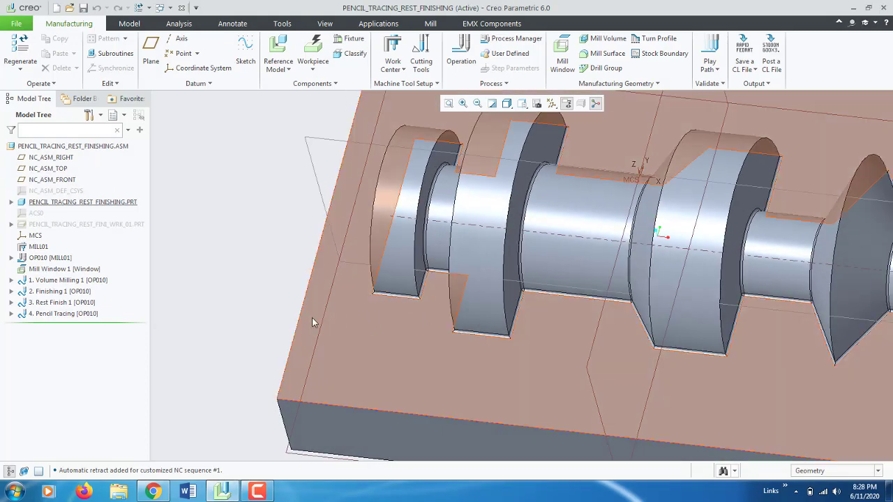
click(70, 304)
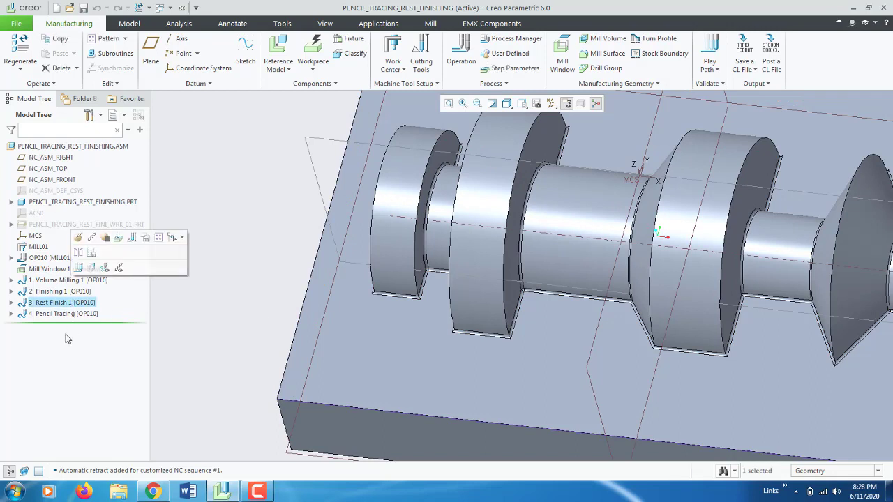
click(72, 313)
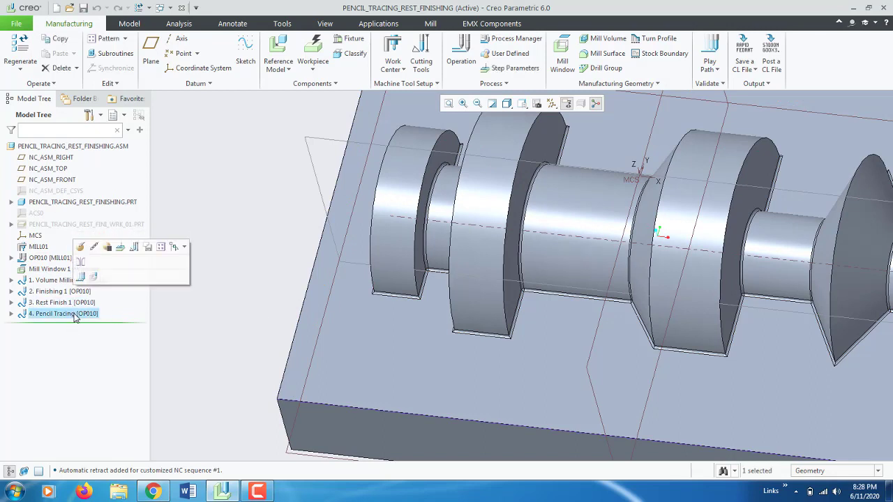
click(63, 315)
click(202, 309)
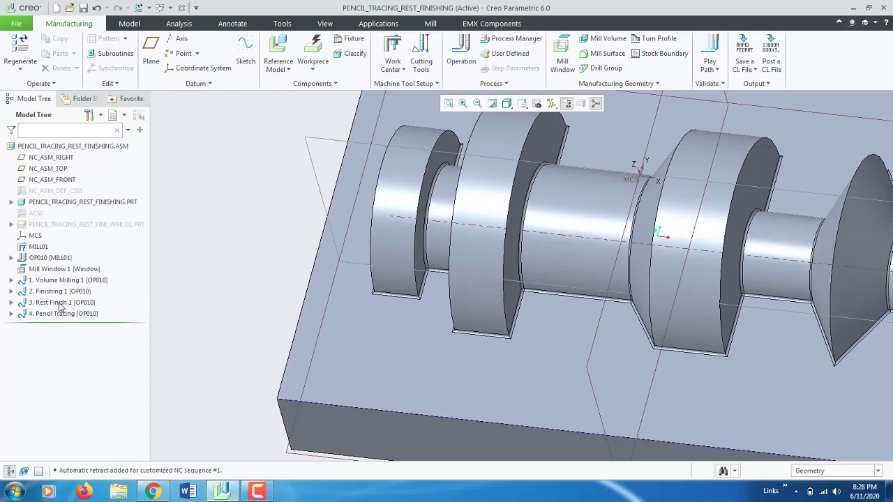
middle_drag(367, 307, 371, 300)
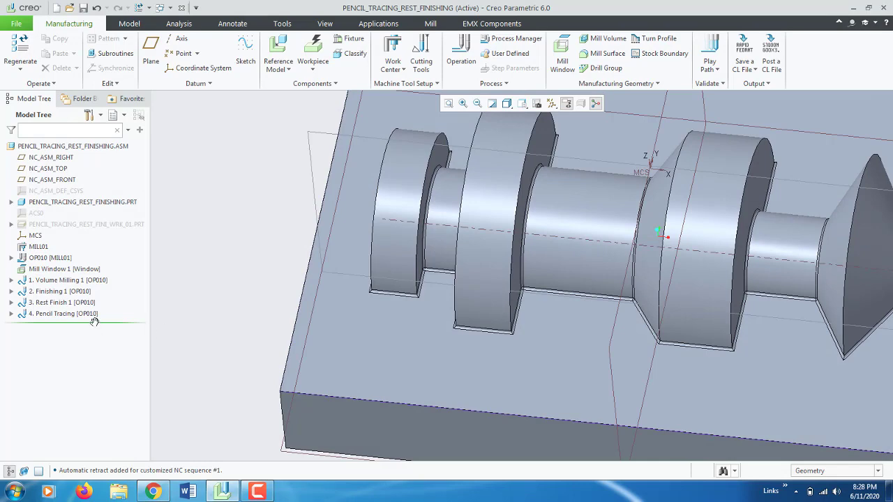
mouse_move(266, 293)
middle_down()
mouse_move(253, 280)
mouse_move(262, 286)
middle_up()
key(ctrl+d)
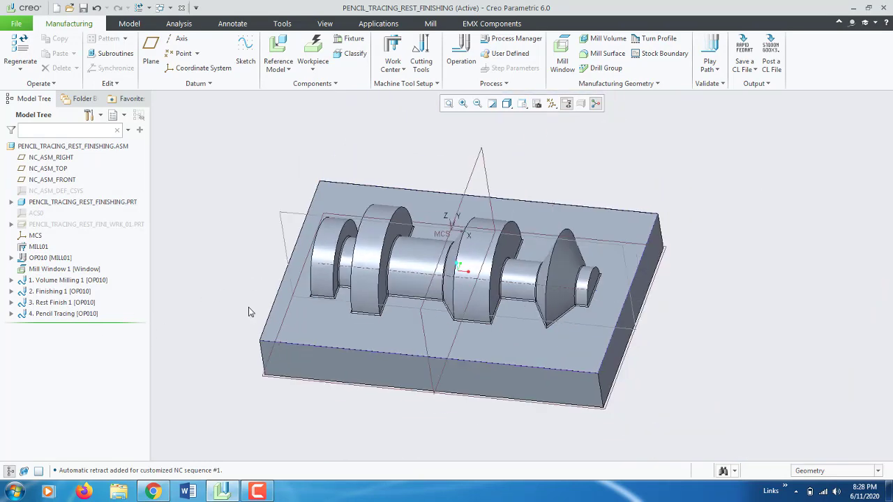
Set the selection filter to Annotation and inspect the fillets at the base of the shaft's collars
click(798, 473)
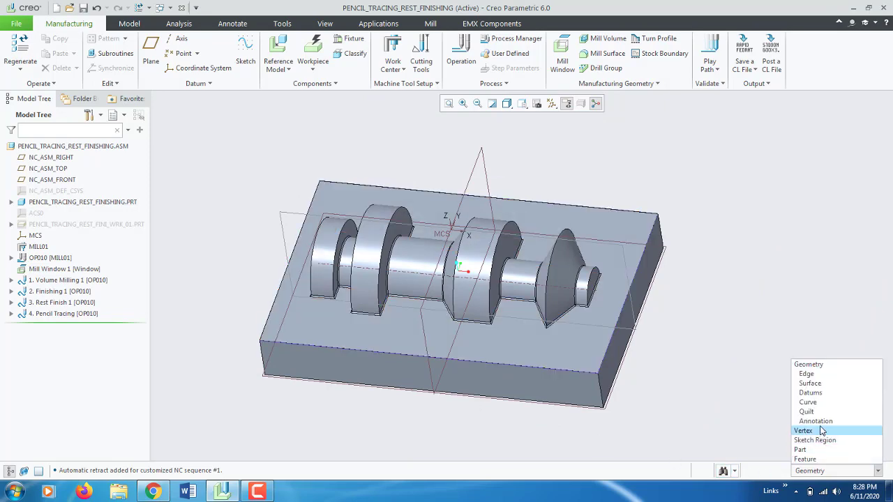
click(816, 421)
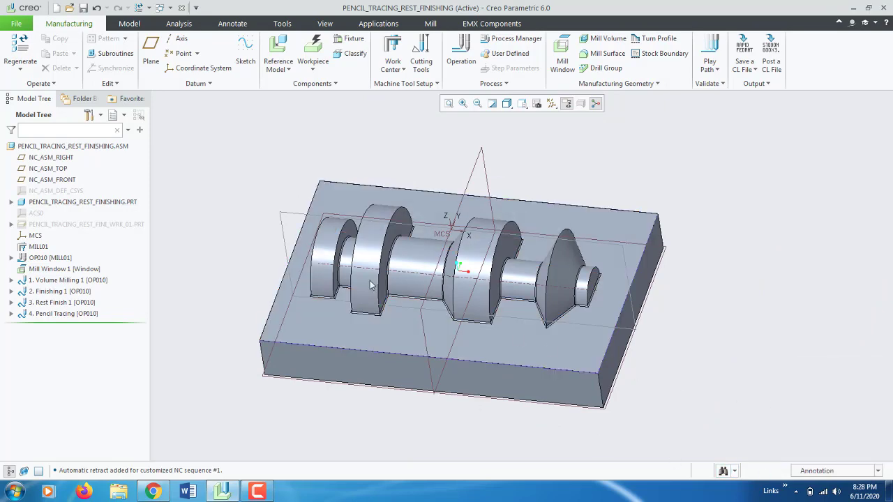
scroll(345, 272, up, 5)
scroll(322, 348, up, 4)
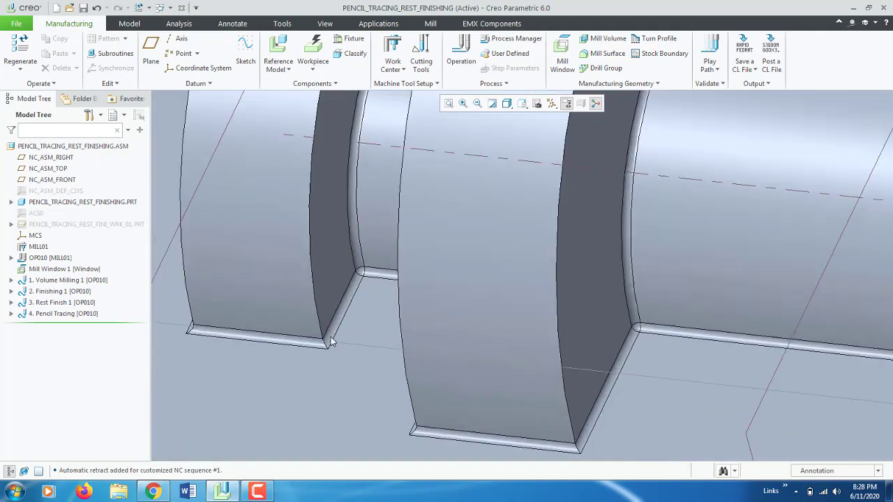
scroll(362, 314, down, 8)
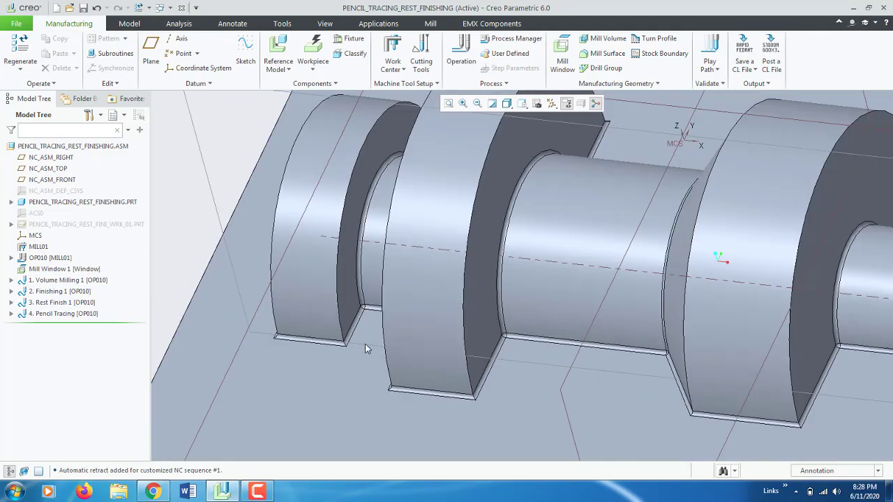
middle_drag(355, 352, 293, 353)
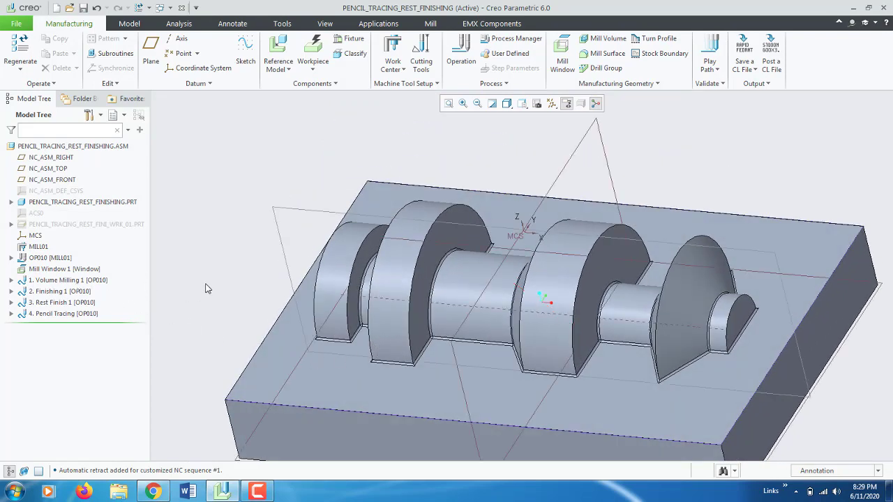
Review the Finishing 1, Rest Finish 1 and Pencil Tracing steps against the filleted corners of the shaft
click(68, 290)
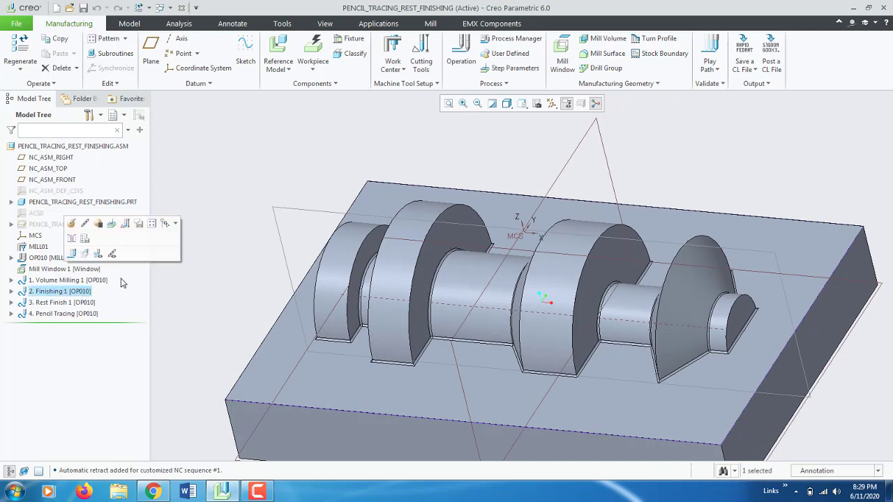
click(77, 303)
click(78, 314)
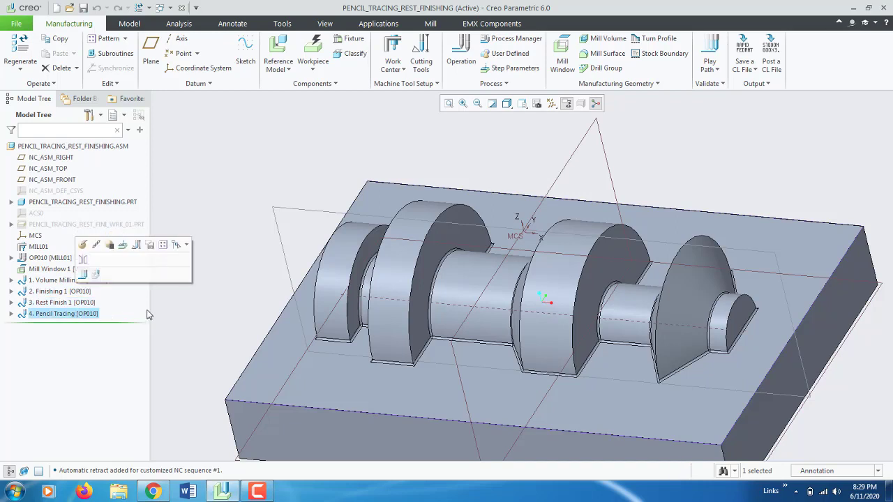
click(169, 307)
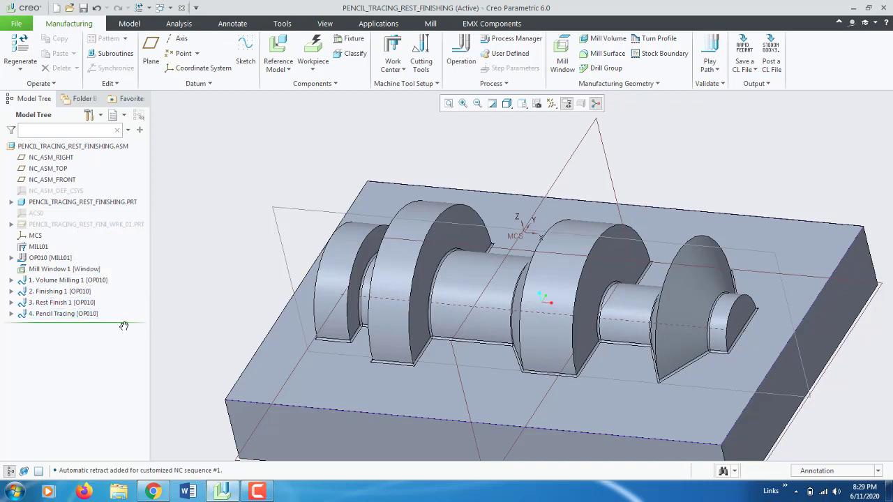
drag(128, 321, 132, 321)
scroll(338, 335, up, 5)
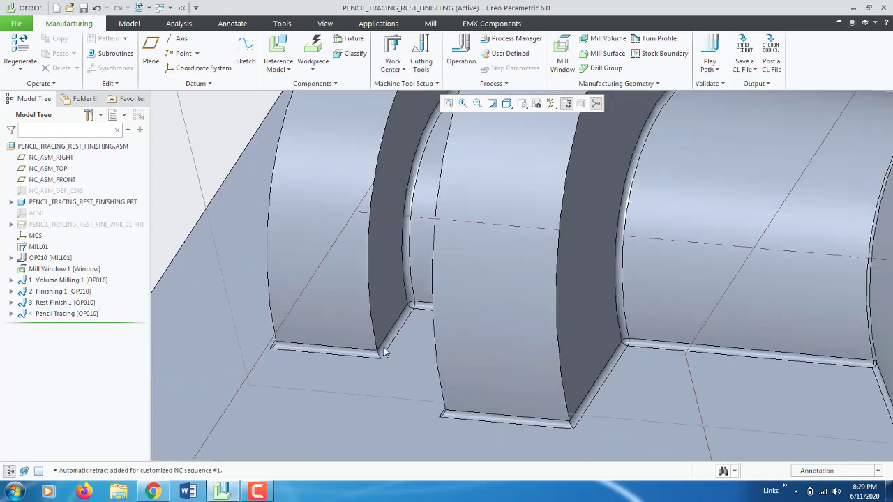
scroll(382, 348, down, 4)
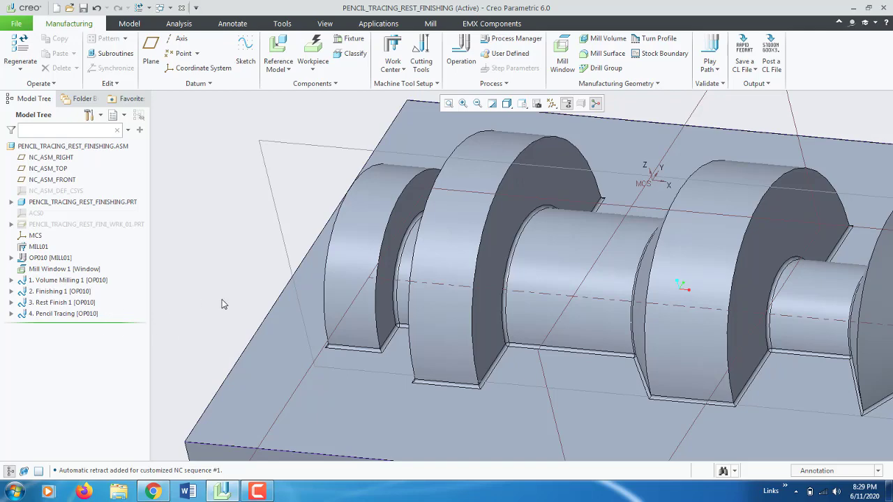
scroll(202, 307, down, 3)
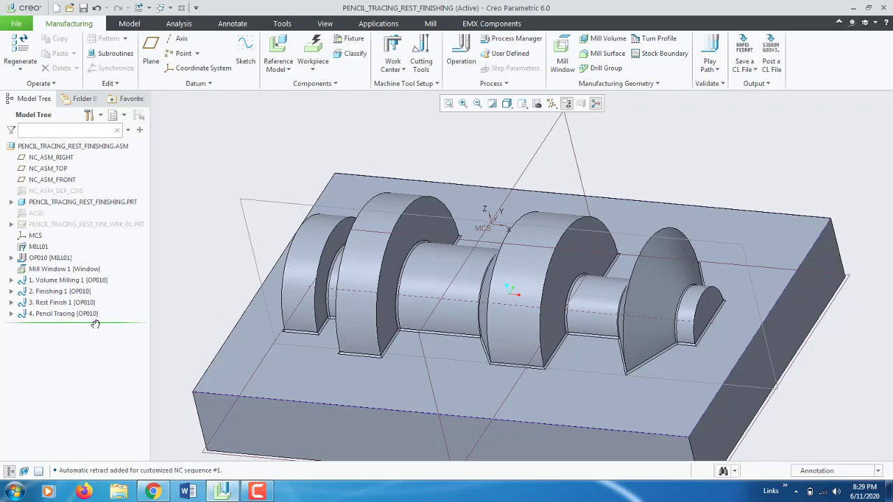
Move the insertion point to just after Volume Milling 1 and open that step's tool path player clear of the model
drag(95, 323, 93, 288)
right_click(81, 279)
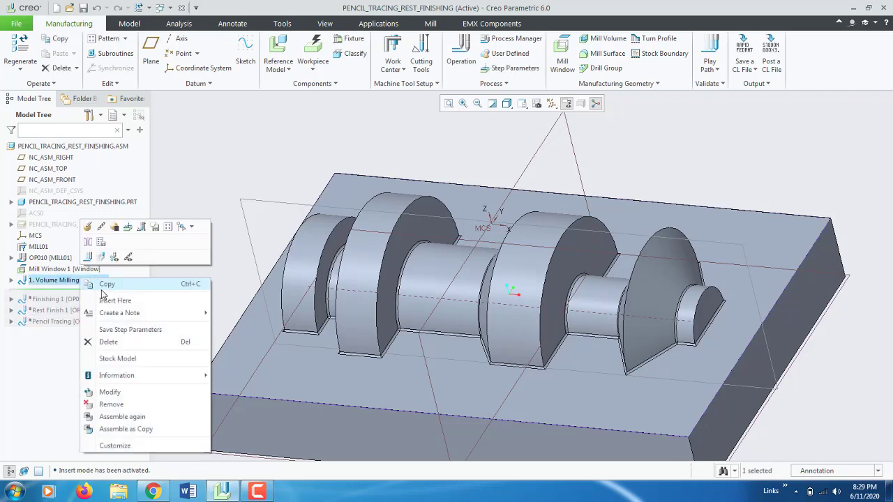
click(106, 254)
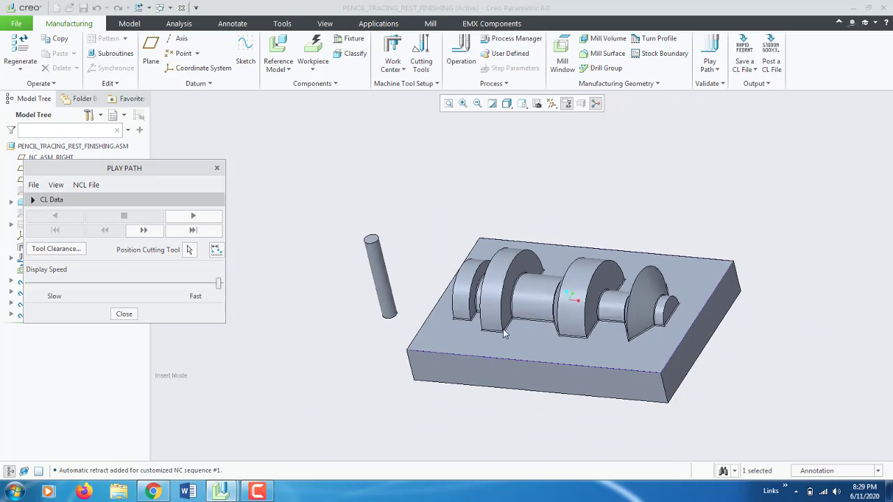
drag(151, 176, 161, 99)
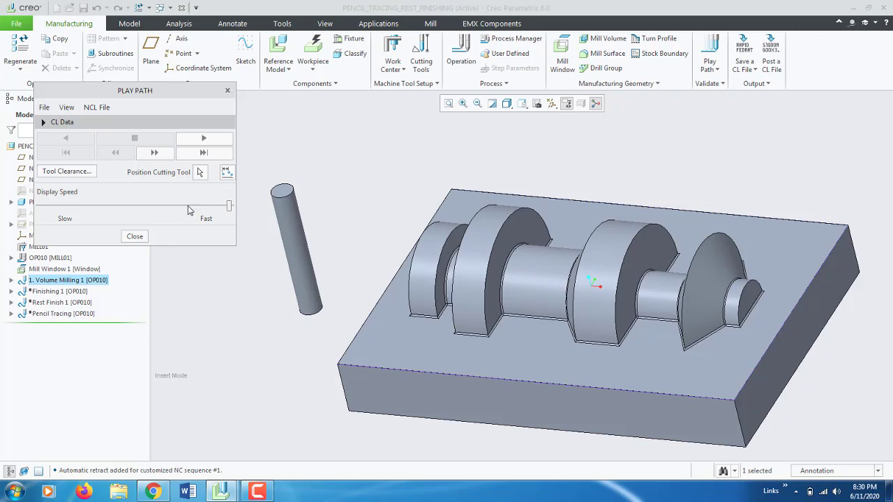
Play the Volume Milling 1 tool path at a reduced display speed, raising the speed during playback
mouse_move(231, 206)
mouse_down()
mouse_move(10, 205)
mouse_move(140, 207)
mouse_up()
click(222, 140)
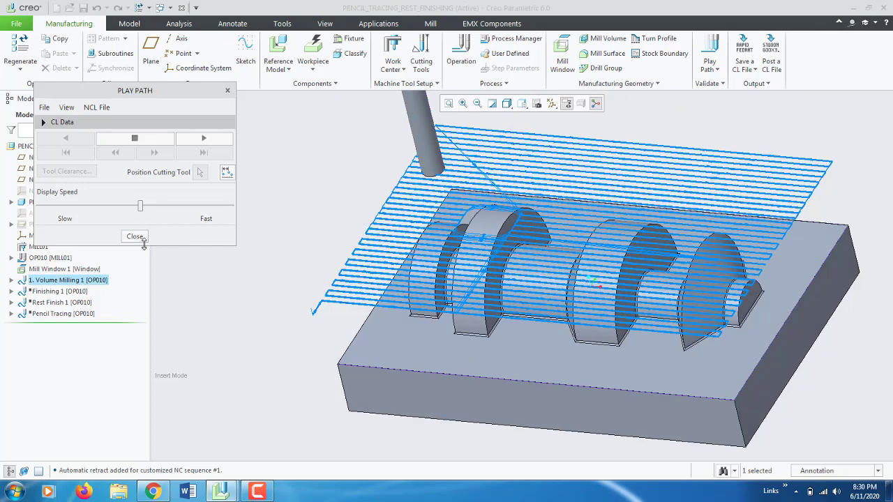
drag(139, 207, 183, 210)
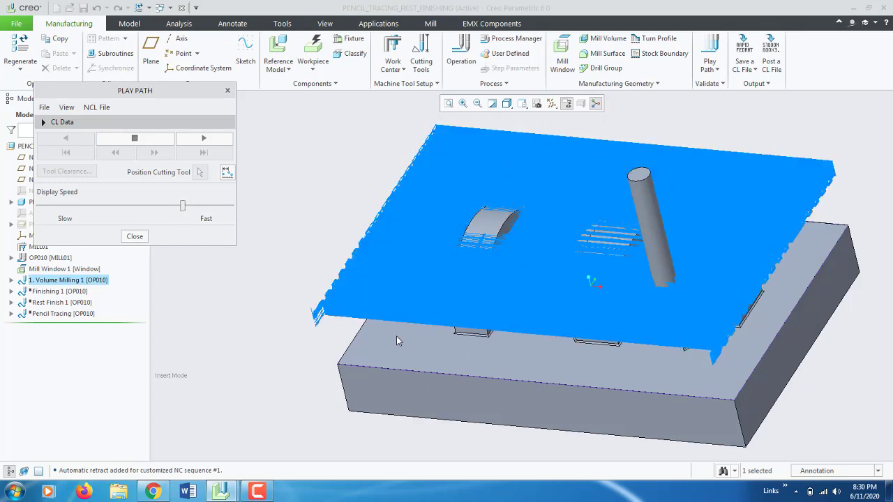
scroll(422, 363, up, 5)
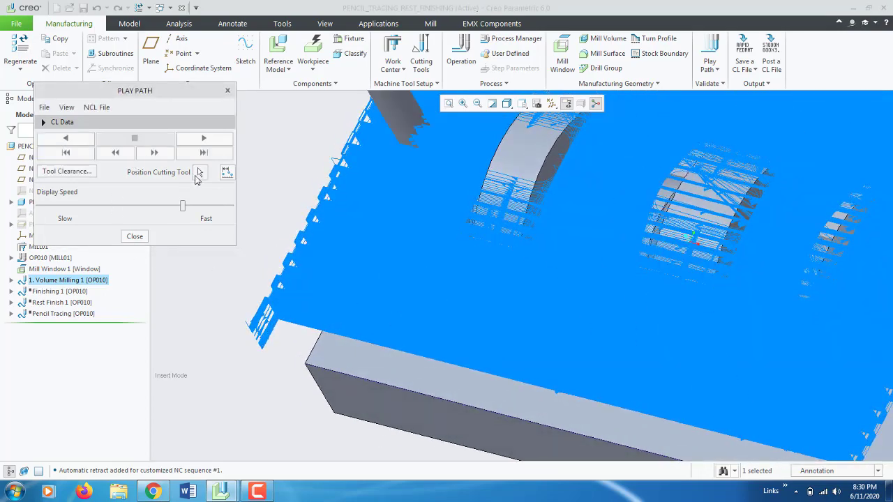
Enable cutting tool positioning, inspect the roughing tool path from several angles, and close the path player
click(198, 175)
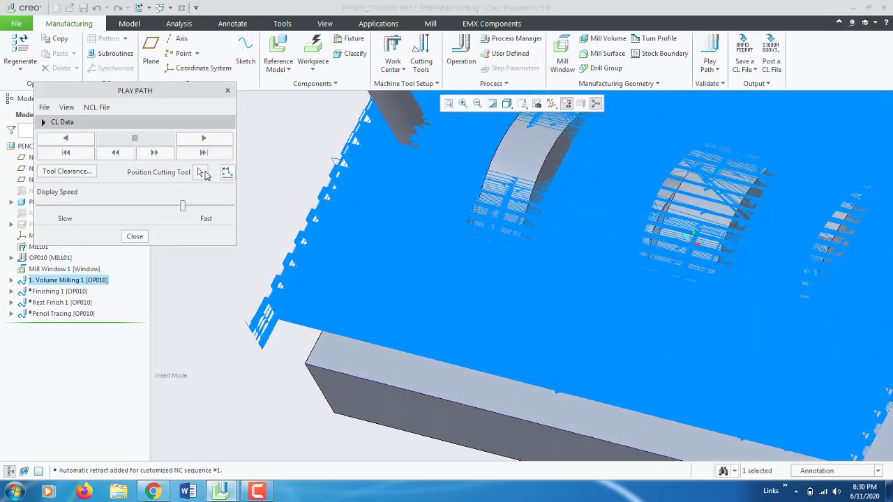
click(341, 308)
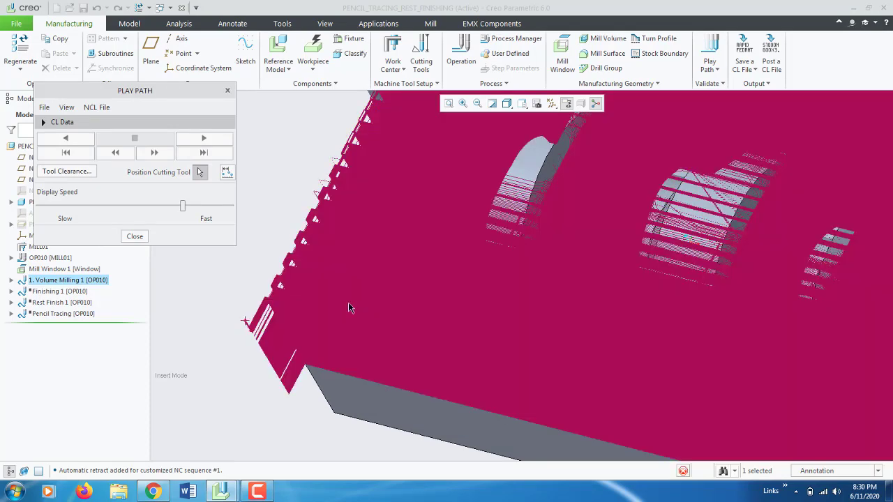
scroll(342, 308, up, 1)
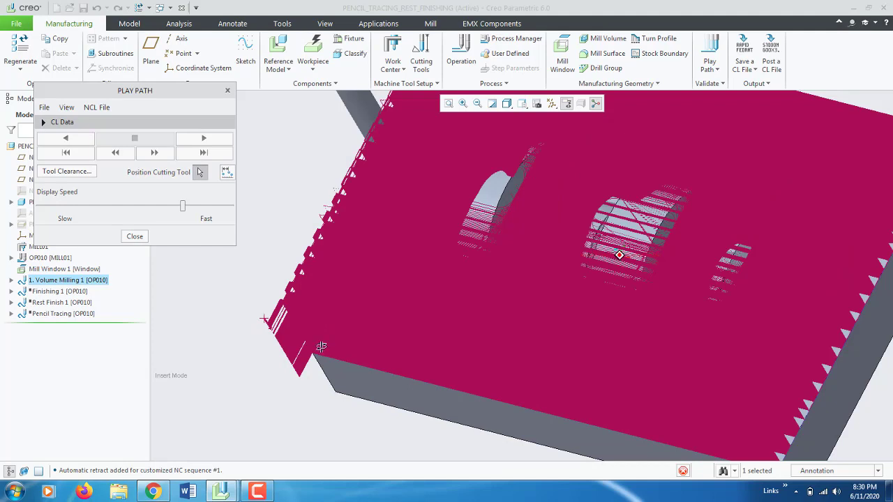
middle_drag(321, 346, 322, 347)
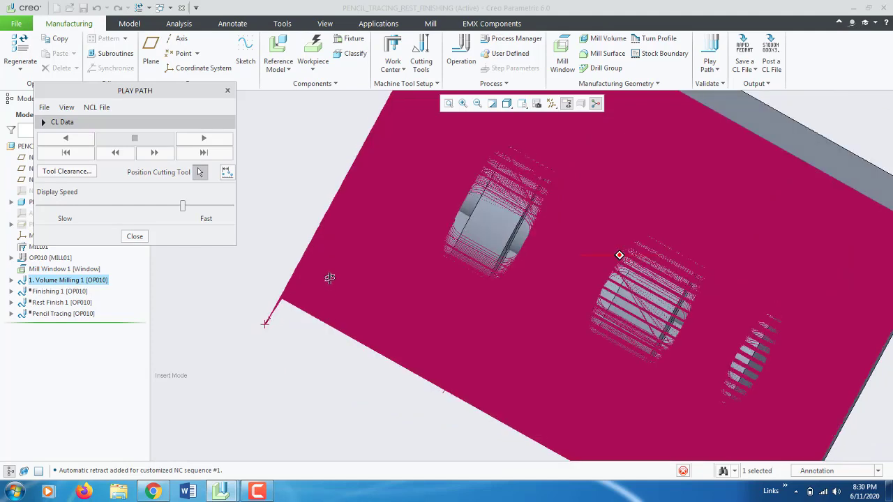
middle_drag(139, 238, 140, 237)
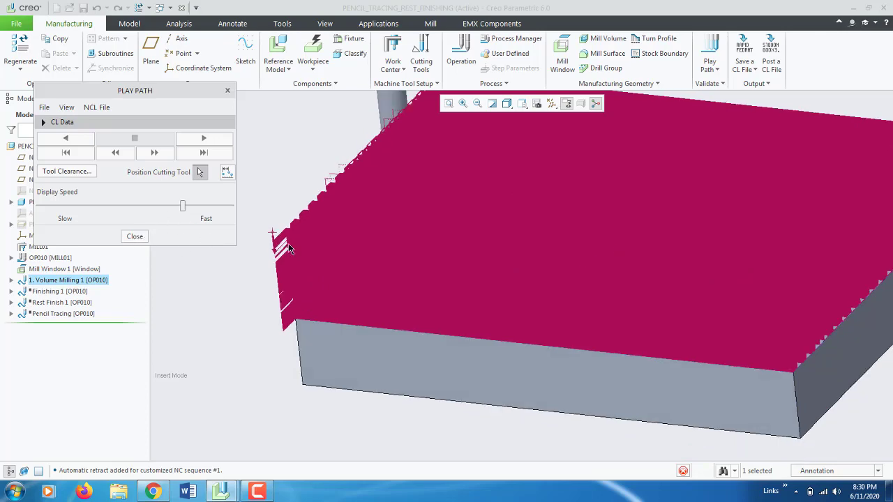
click(135, 236)
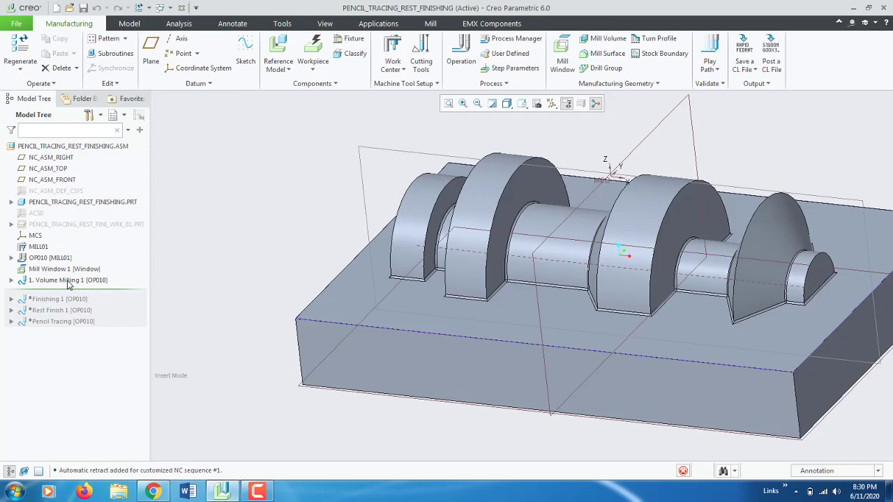
Open the Volume Milling 1 definition, check its assigned cutting tool, and accept the step without edits
right_click(73, 280)
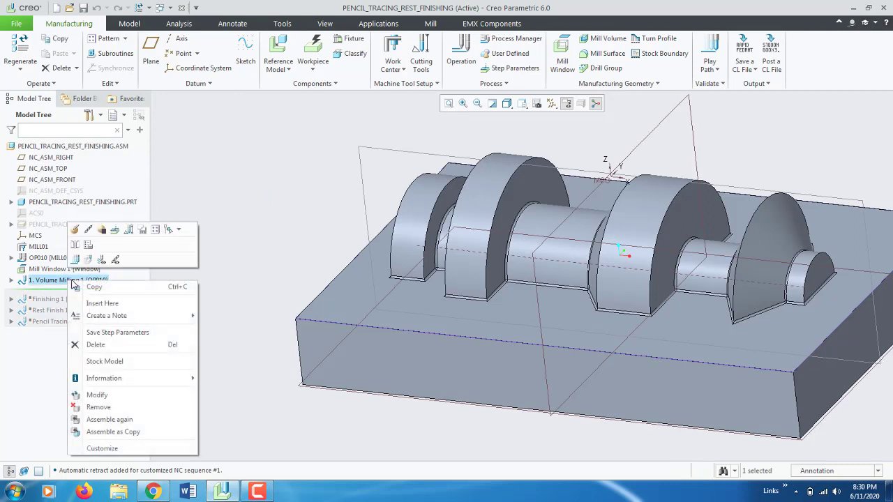
click(88, 230)
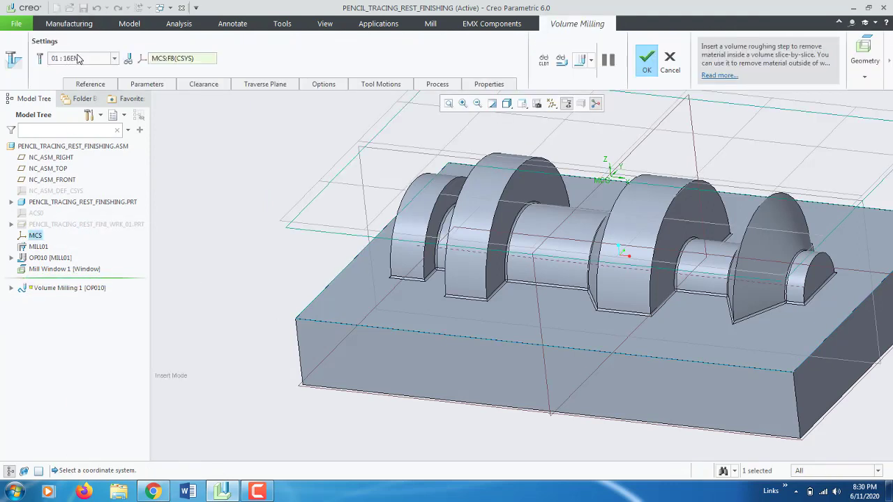
click(114, 59)
click(116, 62)
click(646, 61)
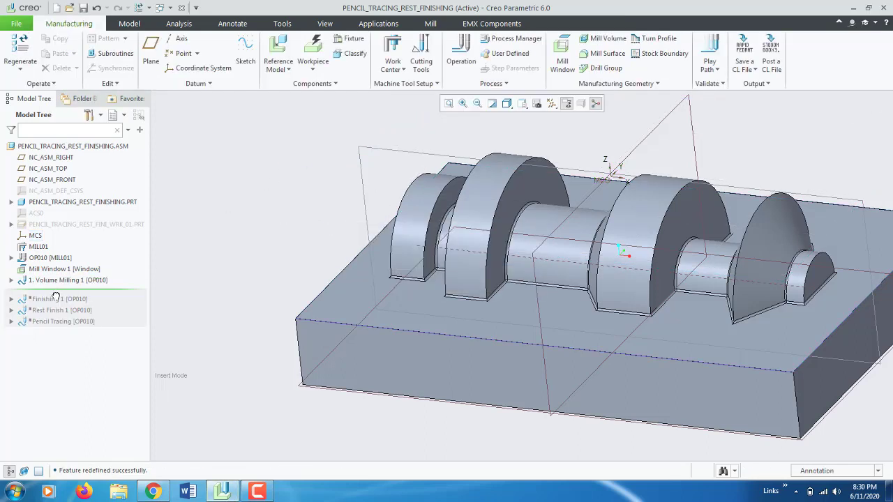
Move the insertion point to just after Finishing 1, open that step's definition, and launch its tool path display
drag(56, 296, 55, 305)
right_click(69, 293)
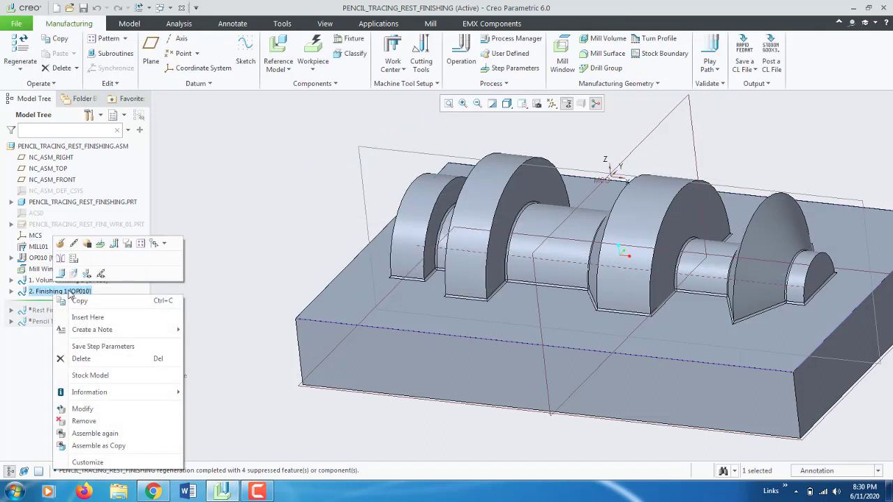
click(61, 243)
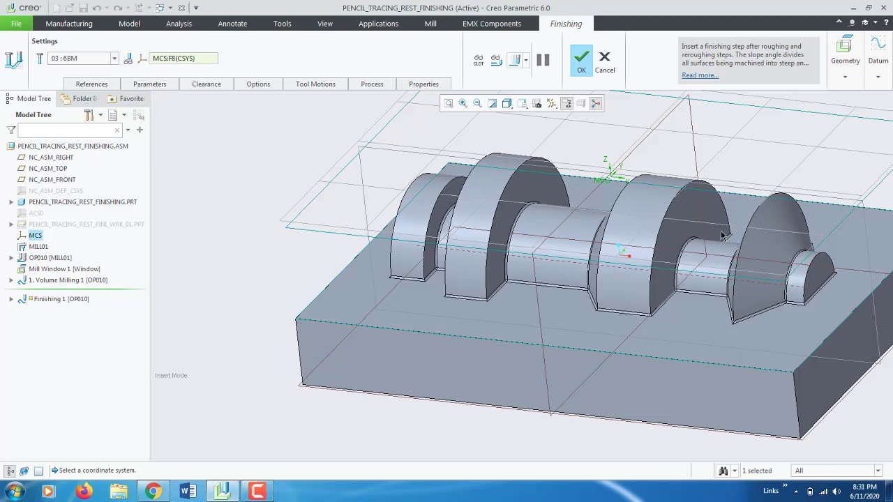
middle_drag(387, 293, 414, 320)
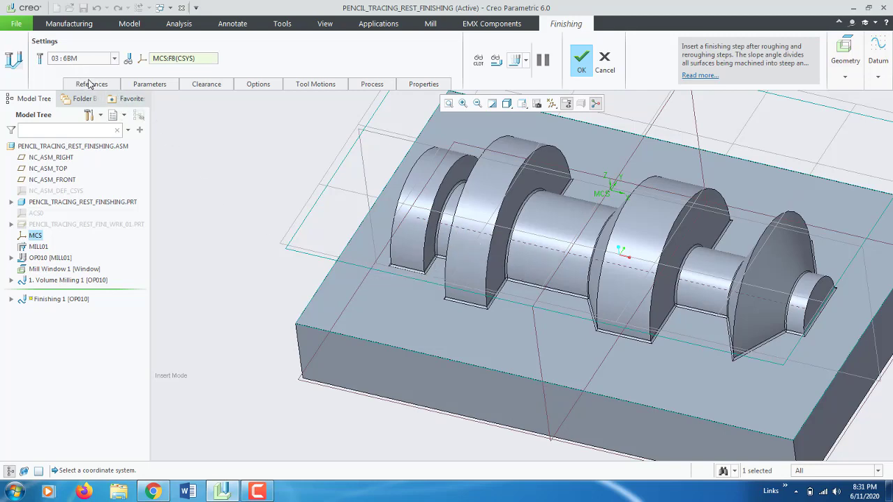
middle_drag(410, 251, 514, 95)
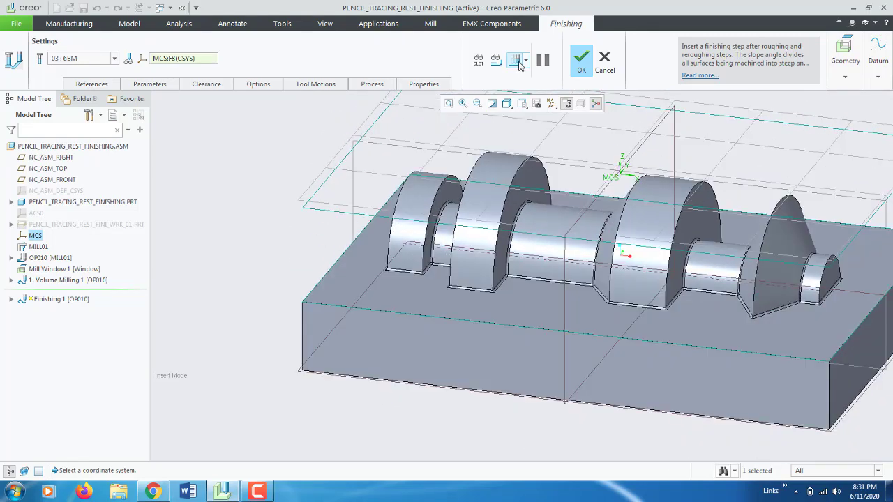
click(517, 61)
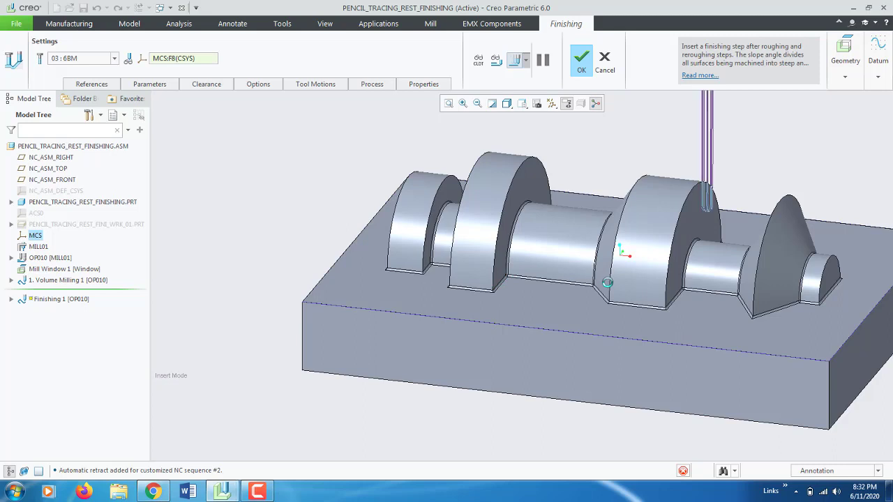
Play the Finishing 1 tool path at a reduced display speed, raising the speed during playback
mouse_move(430, 330)
middle_down()
mouse_move(422, 347)
mouse_move(533, 330)
middle_up()
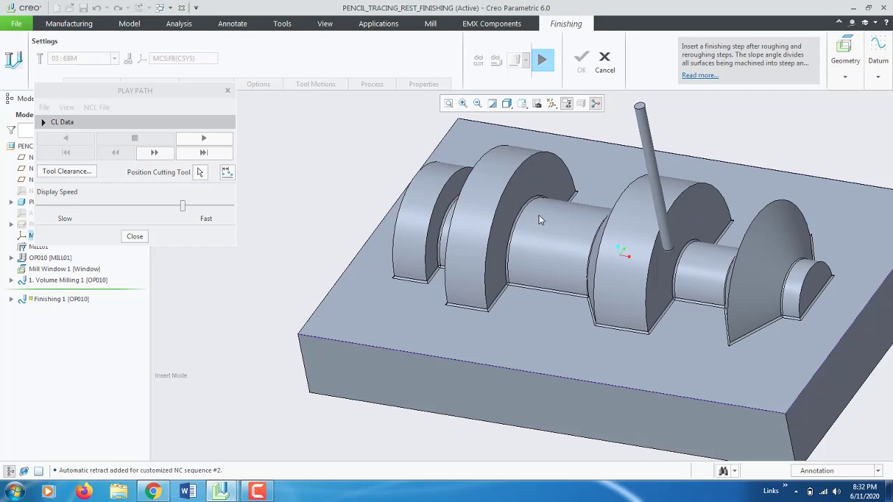
scroll(522, 209, down, 4)
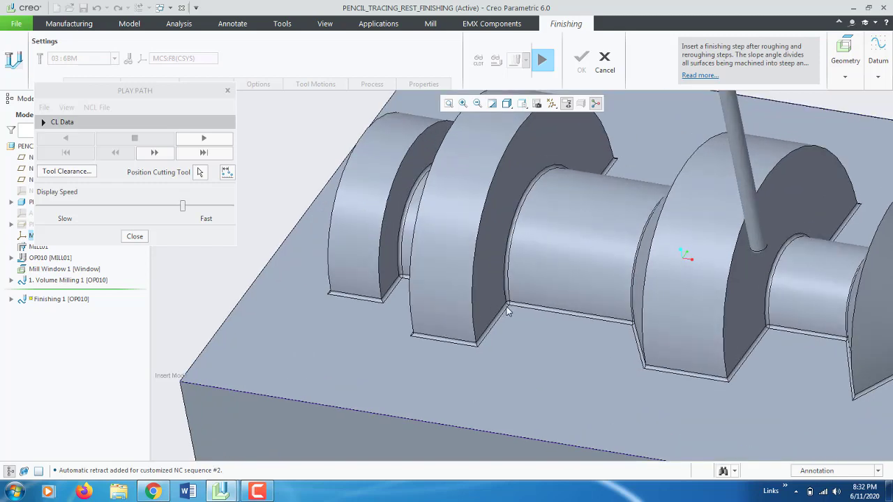
scroll(450, 324, up, 4)
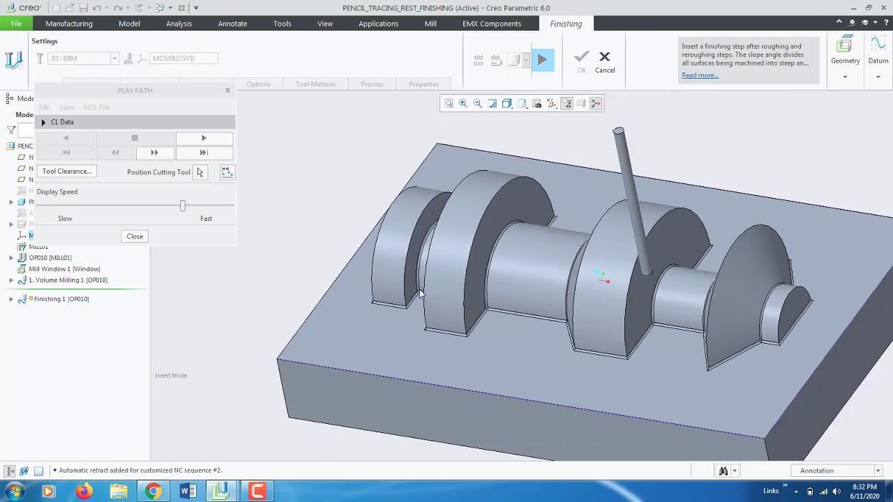
middle_drag(416, 296, 373, 300)
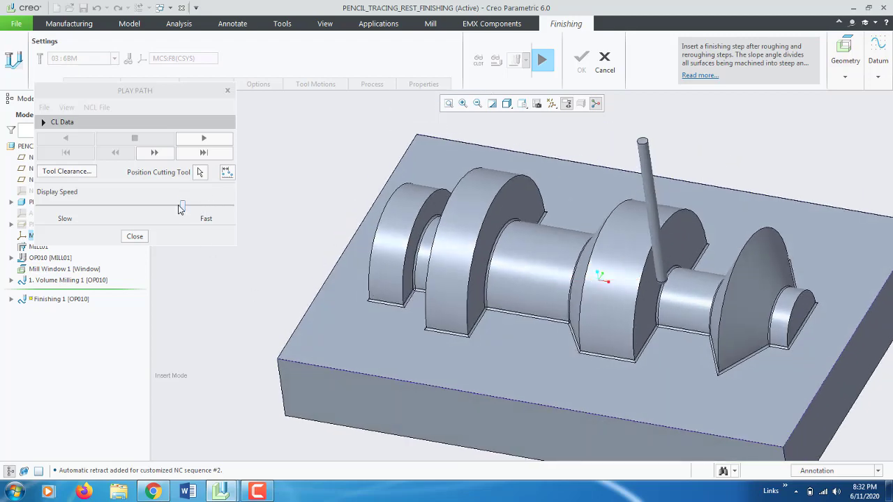
drag(184, 207, 207, 207)
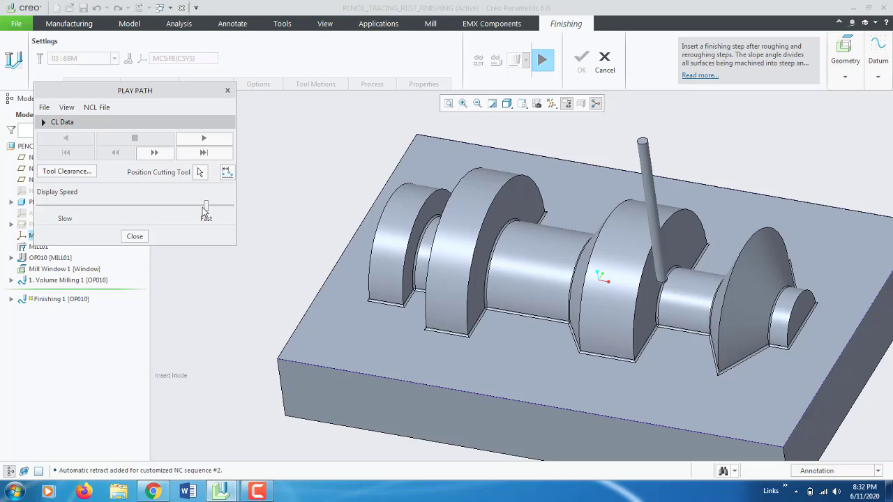
mouse_move(205, 208)
mouse_down()
mouse_move(49, 208)
mouse_move(163, 207)
mouse_up()
click(204, 139)
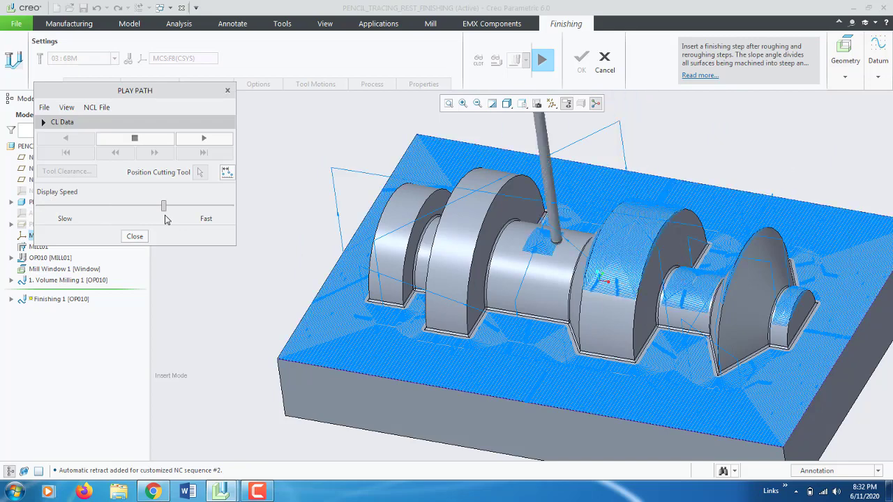
drag(165, 215, 199, 213)
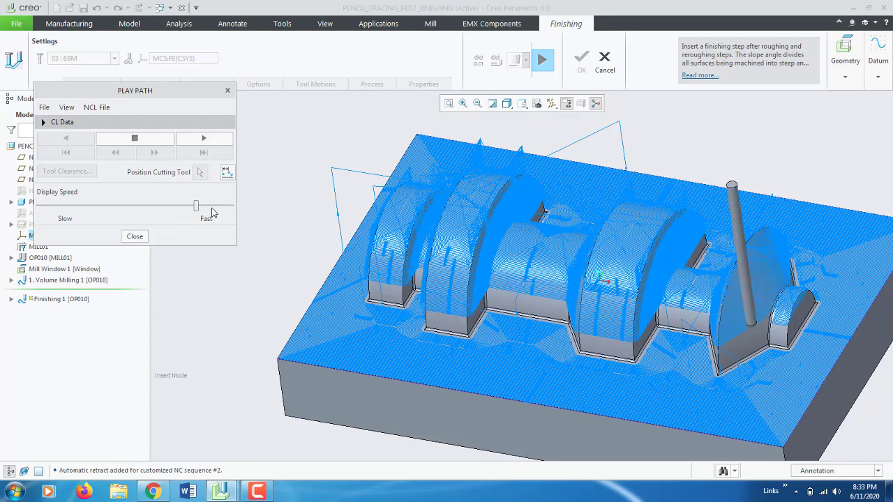
click(135, 140)
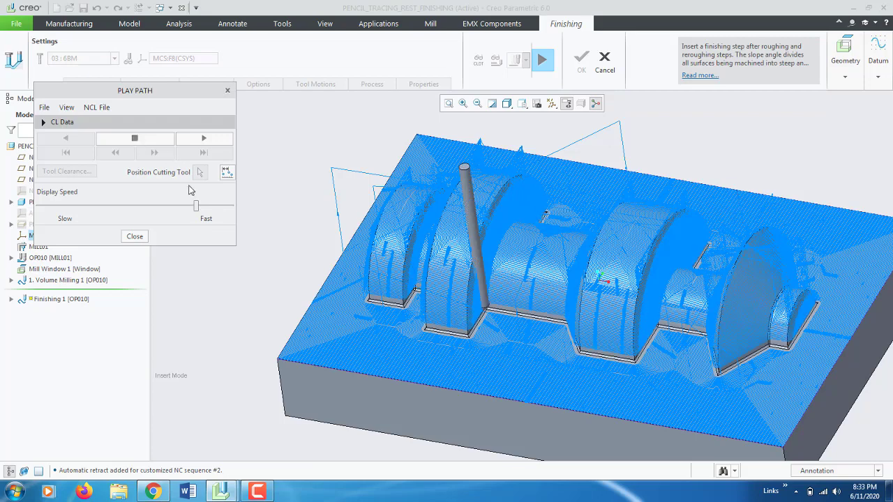
Enable cutting tool positioning, inspect the finishing path around the shaft's lower corners, and accept the Finishing 1 step without edits
click(200, 173)
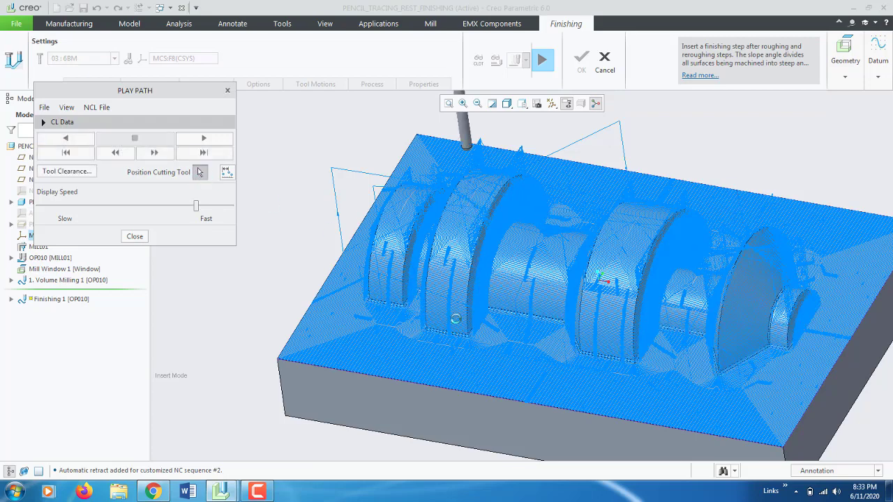
click(421, 314)
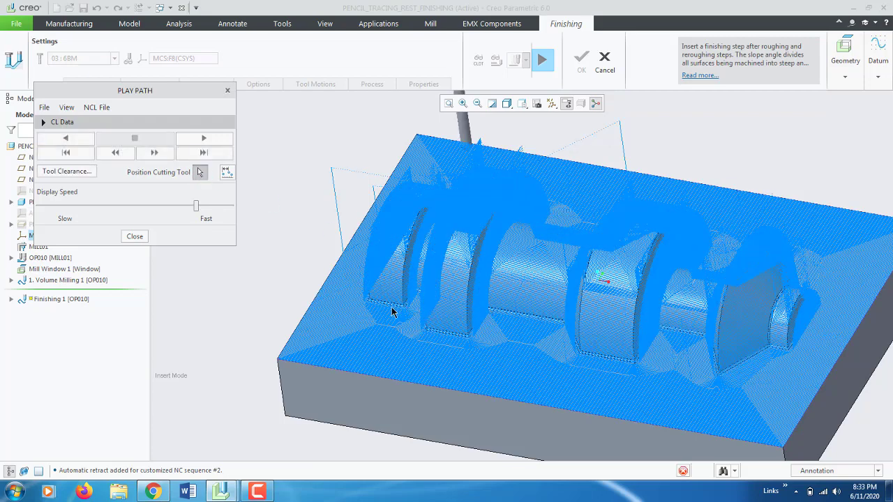
scroll(377, 310, up, 3)
scroll(322, 300, up, 2)
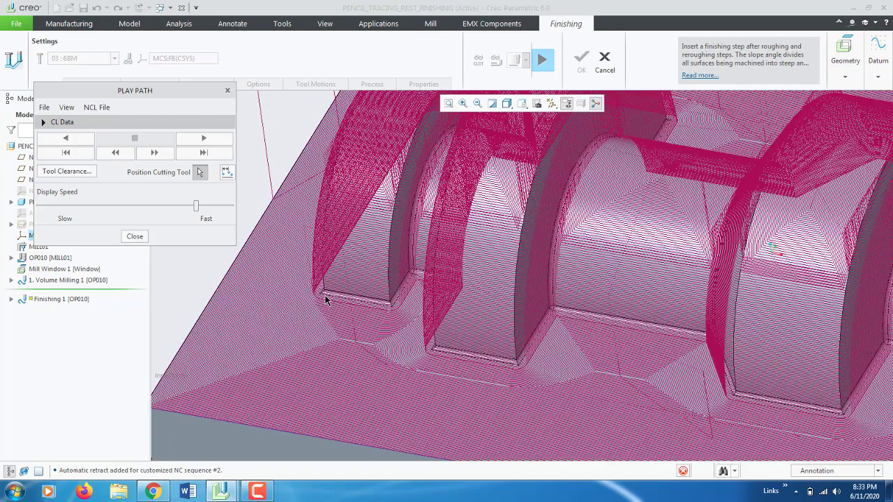
scroll(324, 298, up, 2)
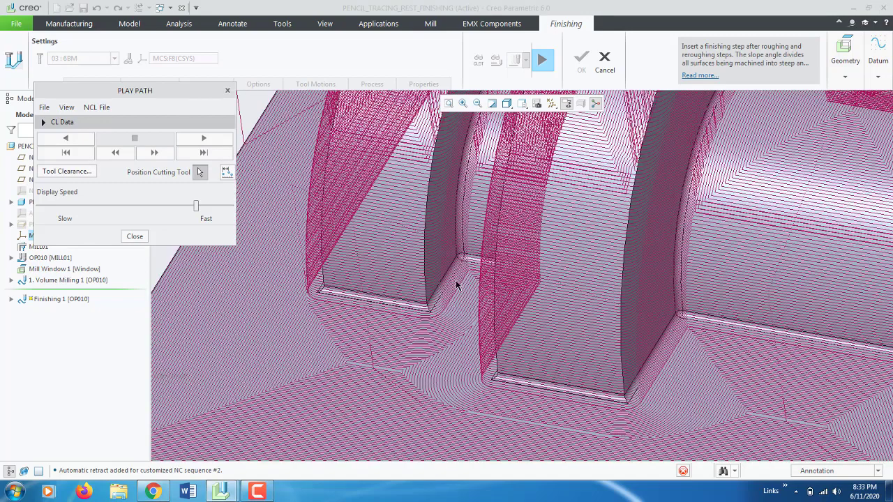
scroll(453, 286, up, 2)
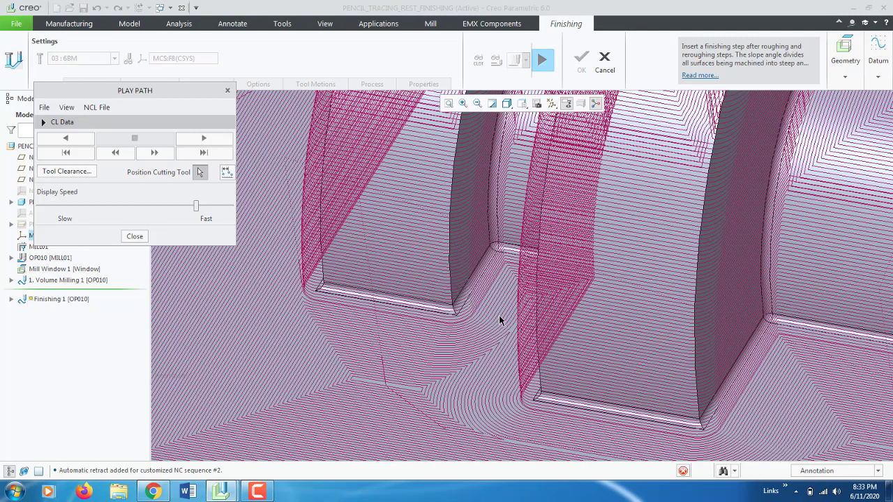
click(542, 60)
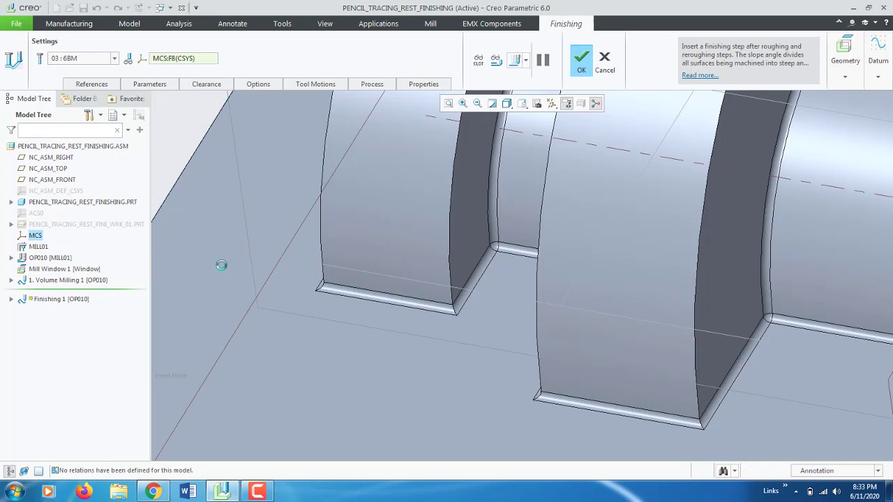
click(581, 60)
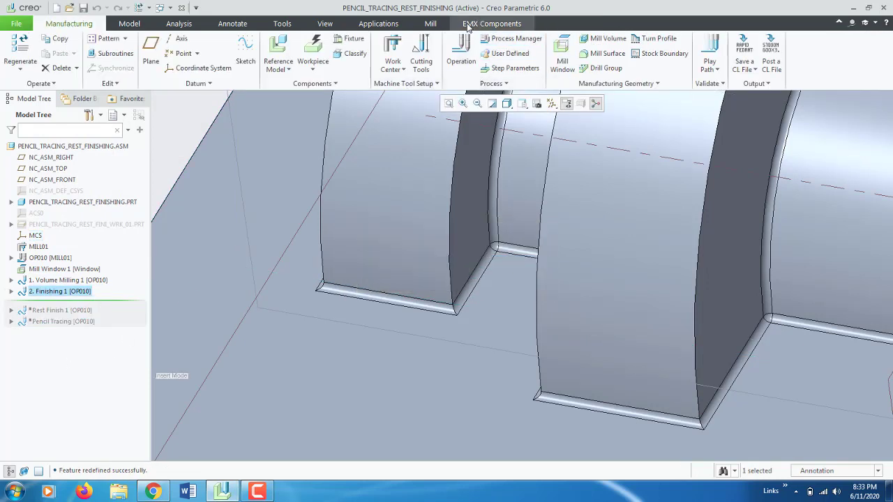
Insert a new Rest Finish milling step and assign the 2 mm ball mill 2BM as its cutting tool
click(430, 24)
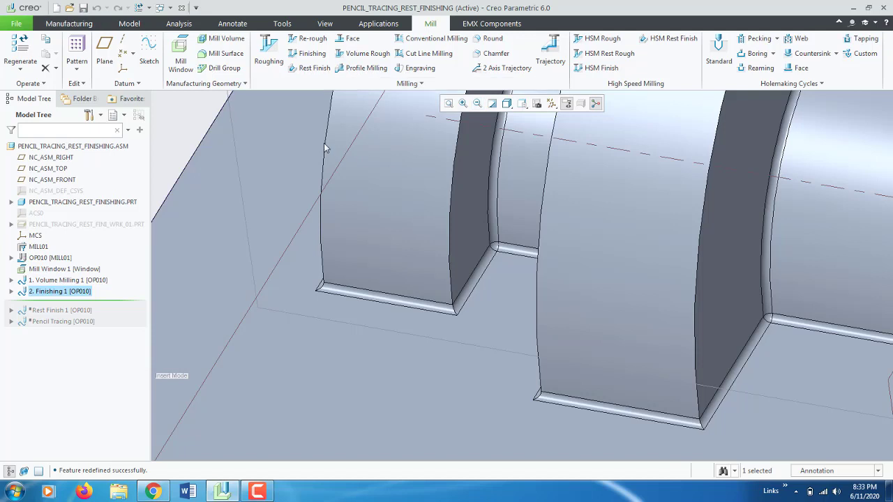
click(411, 84)
click(314, 68)
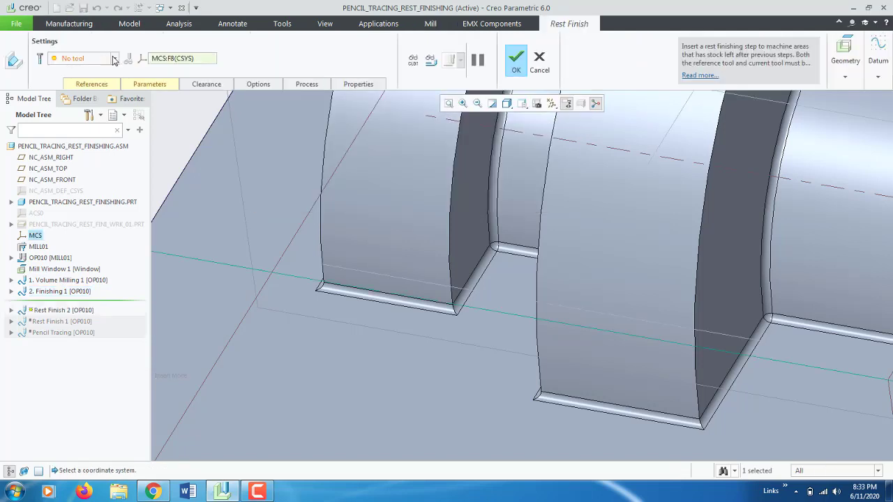
click(113, 58)
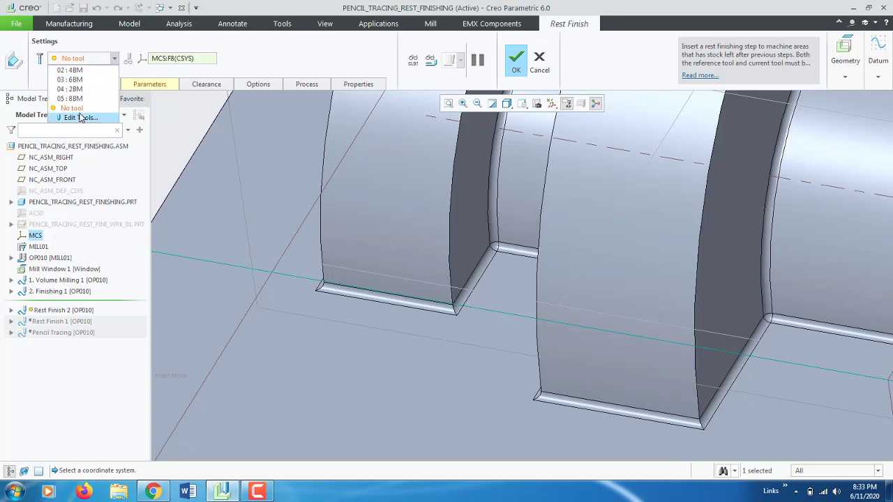
click(80, 117)
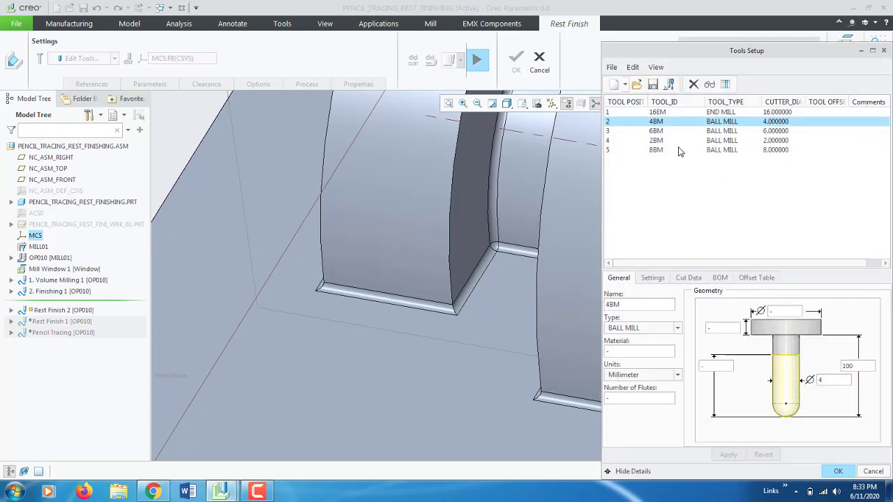
click(652, 141)
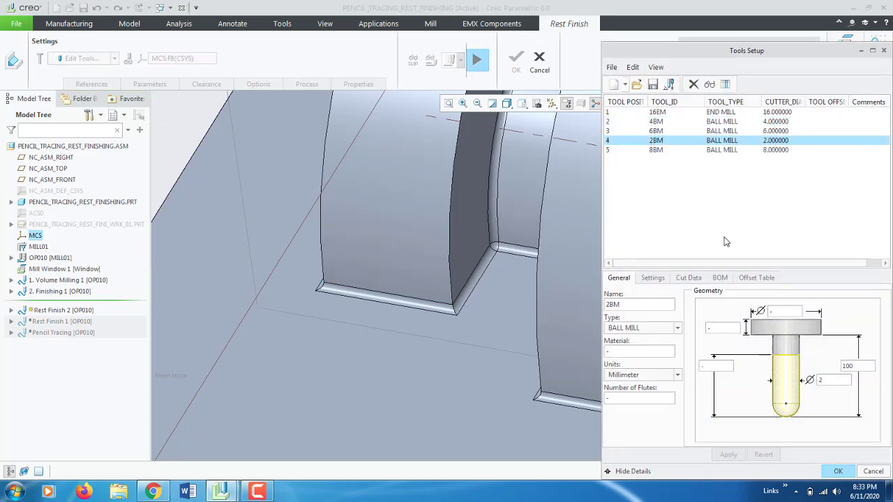
click(839, 471)
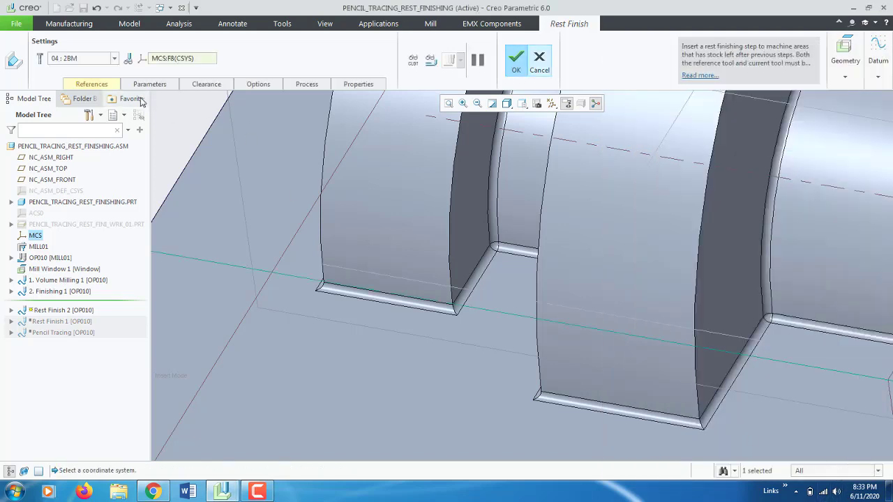
Select Mill Window 1 as the rest finish step's mill window and keep 6BM as the reference cutting tool
click(92, 84)
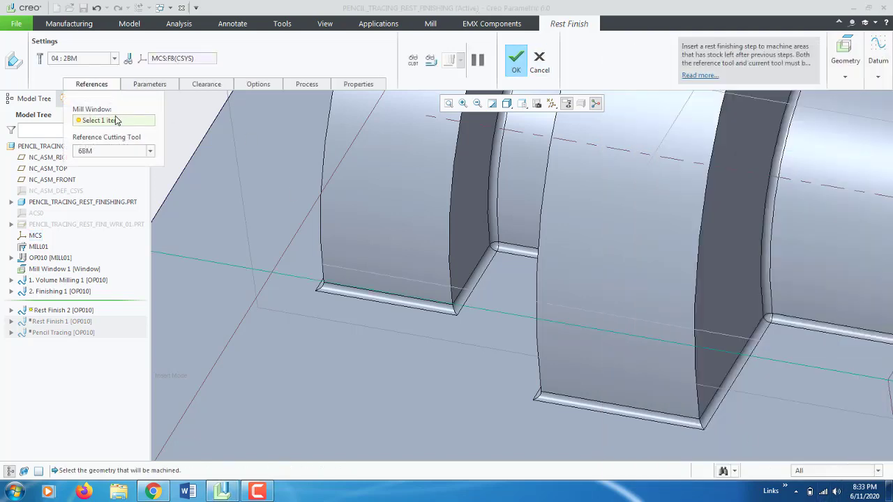
scroll(346, 248, up, 5)
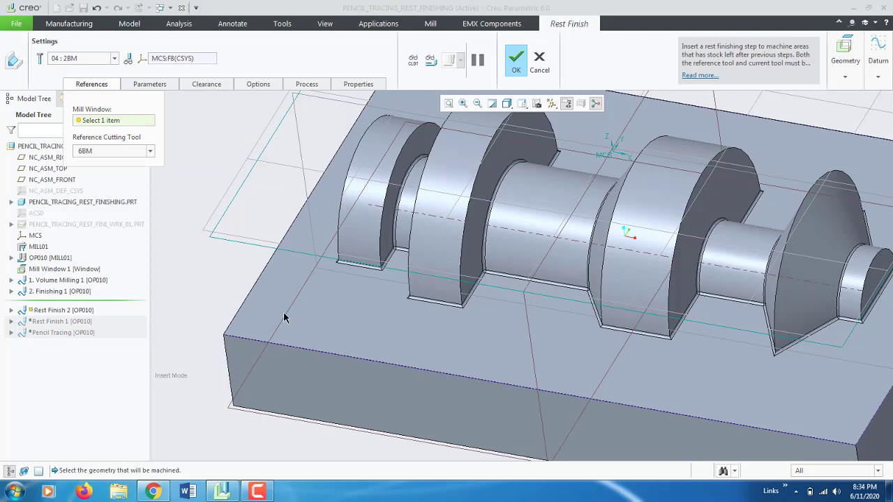
scroll(285, 314, down, 2)
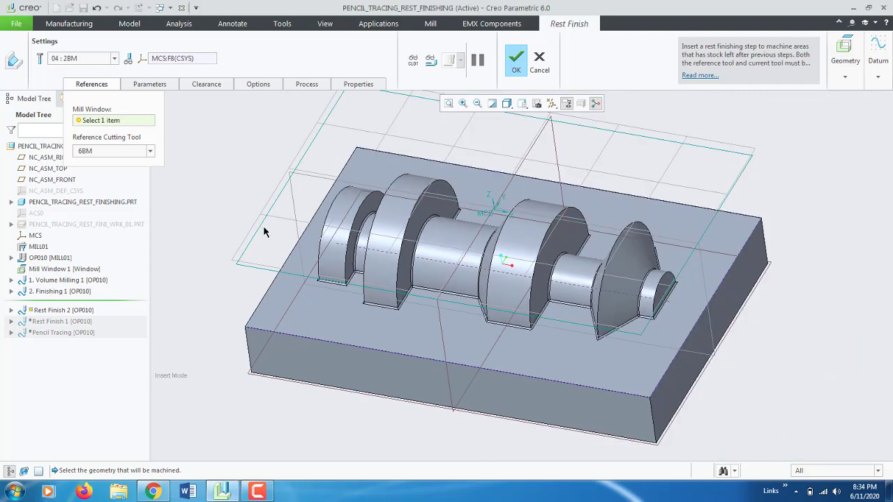
click(46, 271)
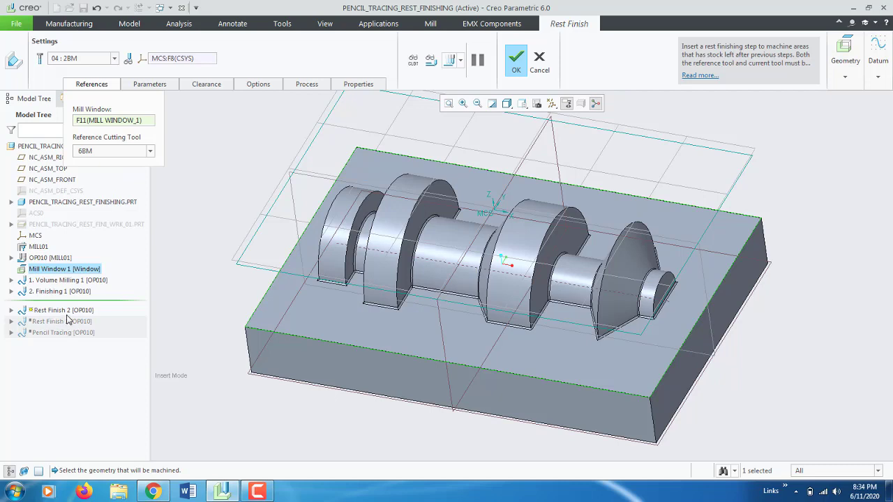
click(115, 152)
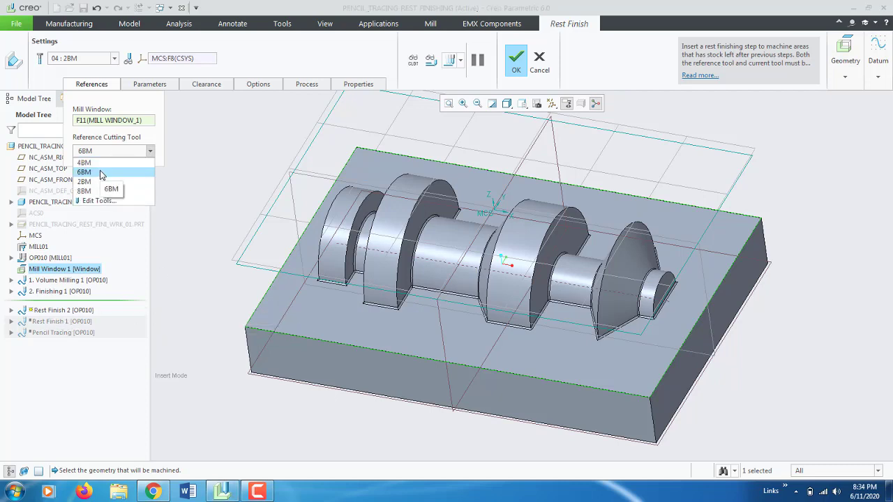
click(116, 152)
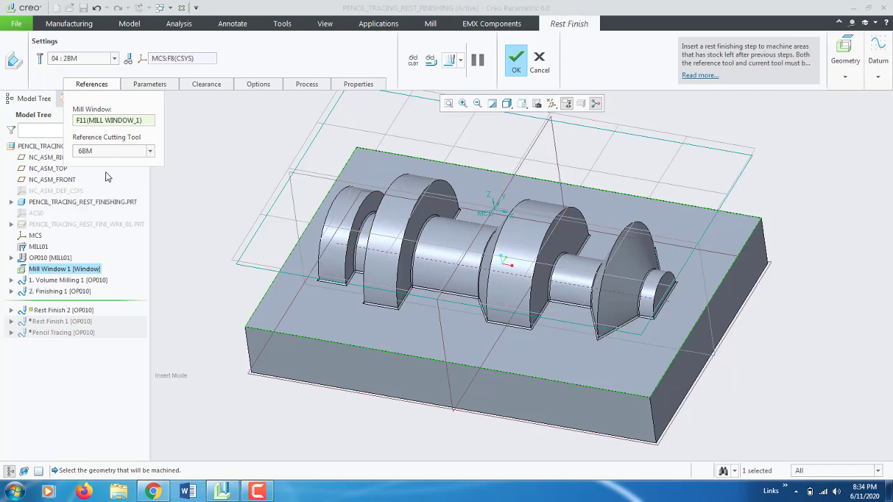
Set the rest finish step's CUT_FEED to 800 and ARC_FEED to 600
click(161, 87)
click(256, 111)
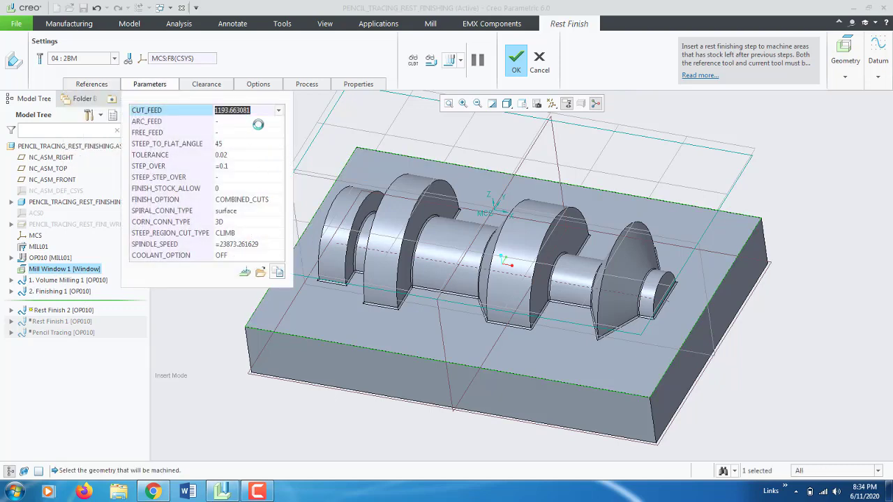
text(140)
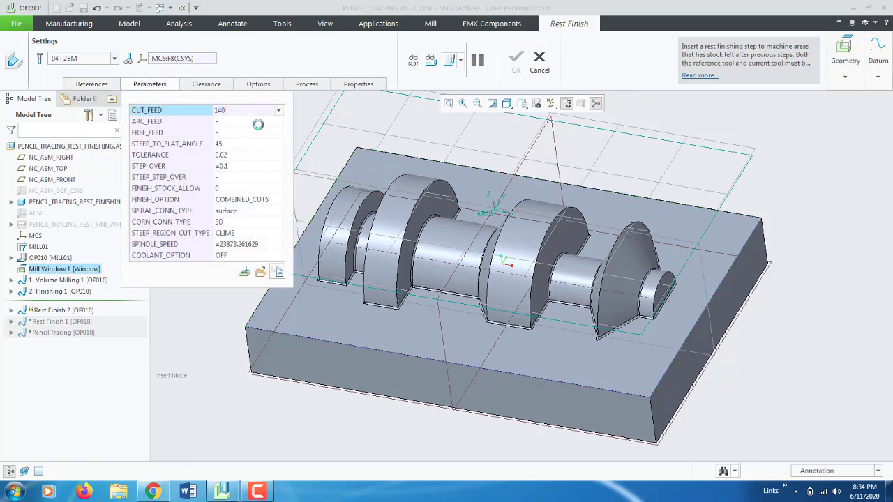
key(BackSpace)
key(BackSpace)
text(800)
click(258, 125)
text(600)
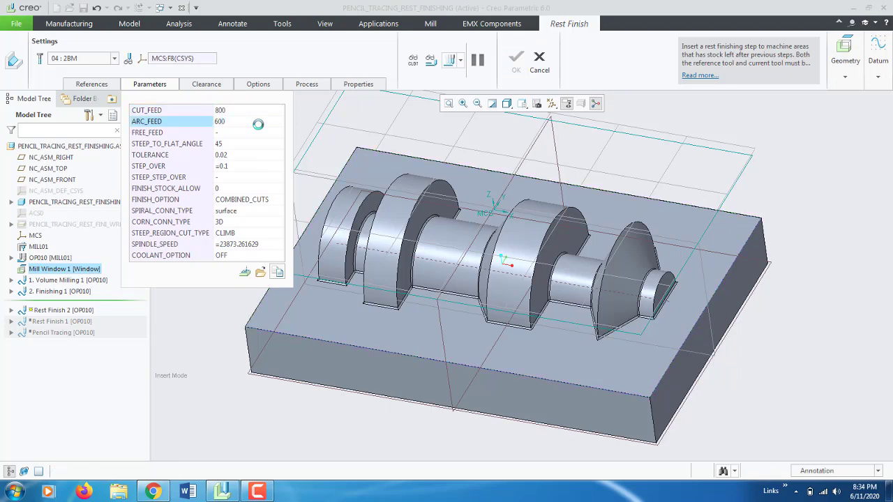
Set the rest finish step's FREE_FEED to 2000 and leave the angle, tolerance and step-over parameters that follow unedited
key(Return)
text(2000)
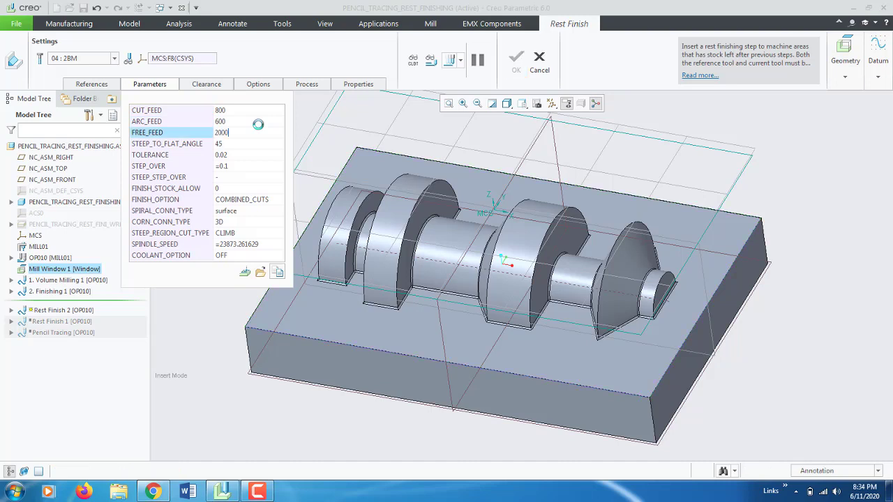
key(Return)
key(Return)
key(Return)
key(Return)
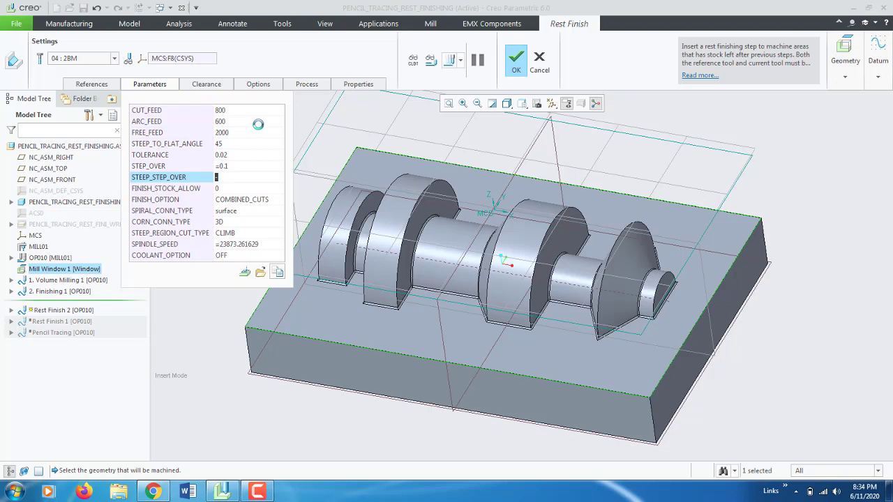
key(Return)
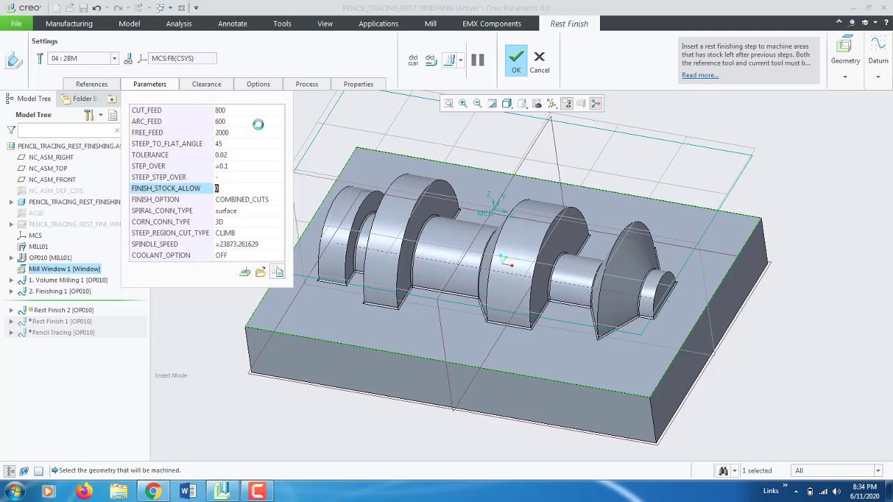
Set the rest finish step's STEP_OVER to 0.08
click(235, 166)
key(BackSpace)
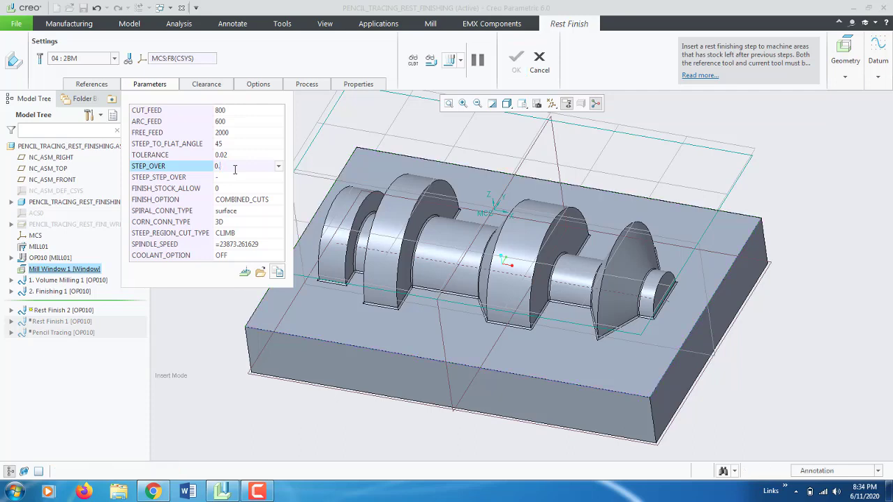
text(08)
click(238, 189)
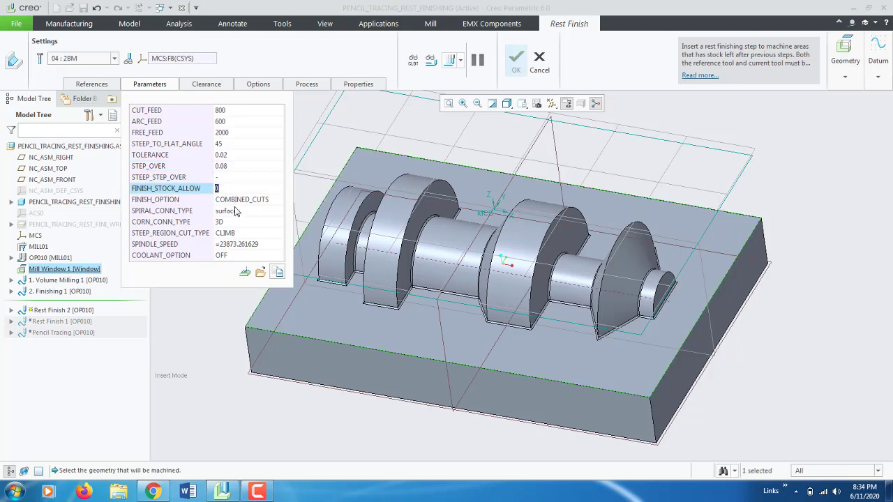
Set the rest finish step's SPINDLE_SPEED to 4000 and accept its full parameter list
click(239, 247)
text(4000)
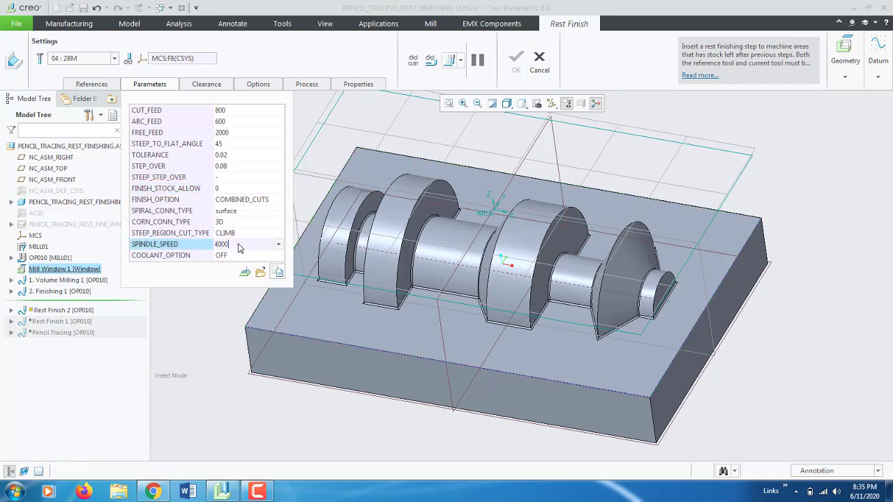
click(277, 272)
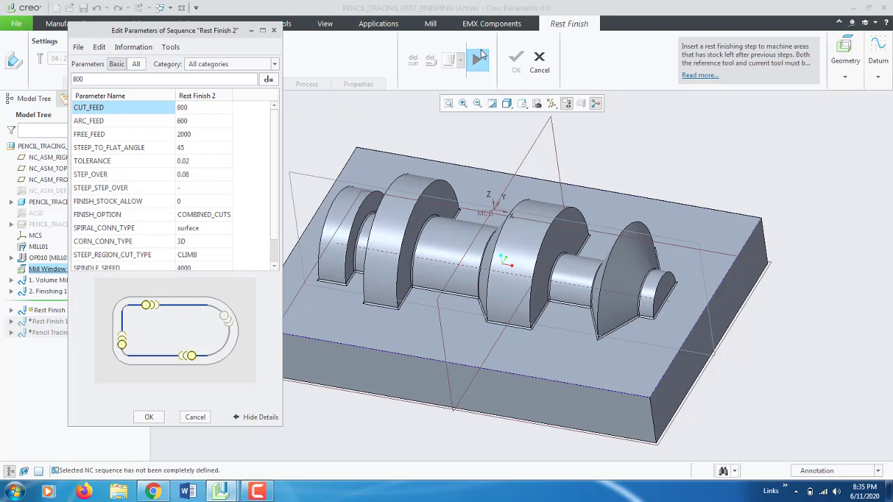
click(148, 416)
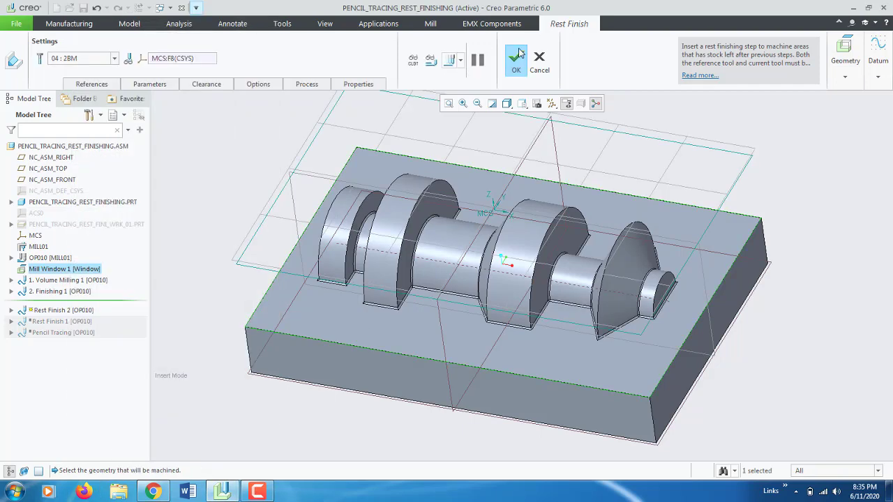
Compute the rest finish toolpath, dismiss the Windows color scheme prompt, and play the path at the slowest display speed
click(450, 60)
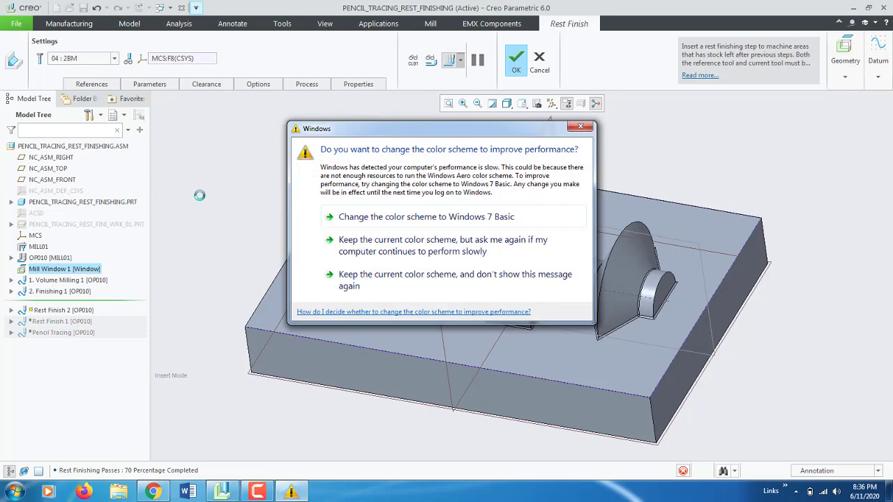
click(580, 126)
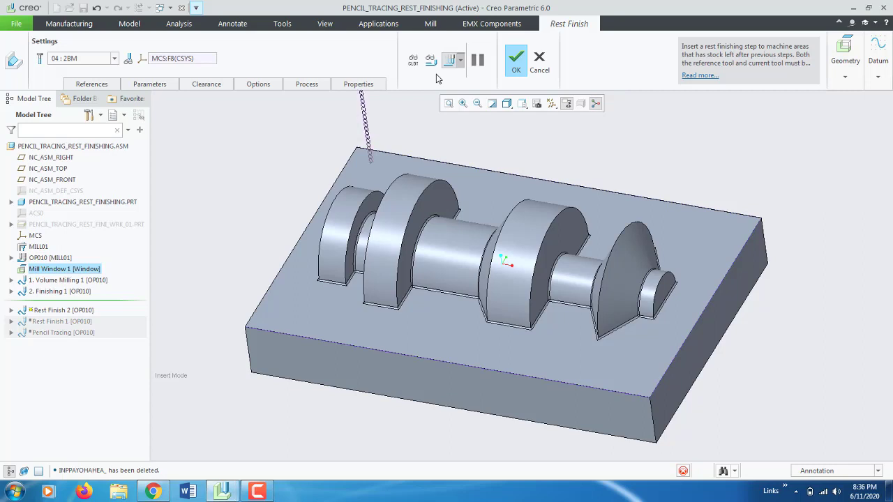
scroll(344, 165, down, 3)
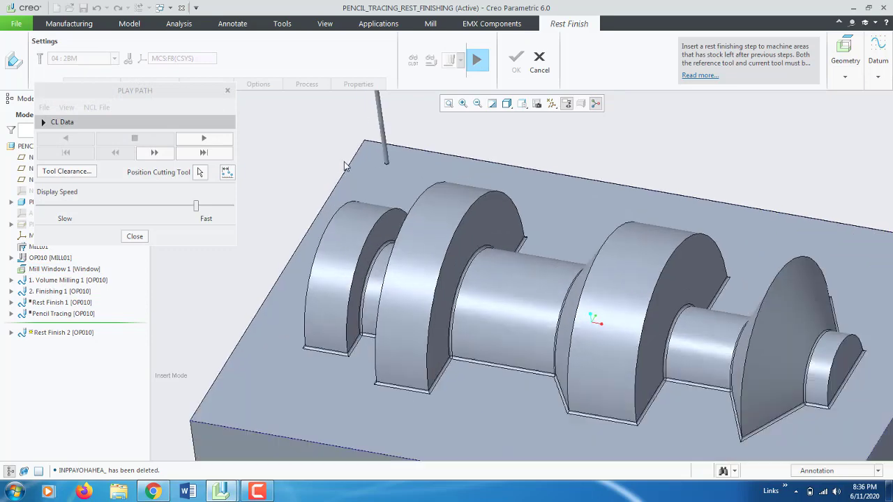
scroll(338, 251, up, 3)
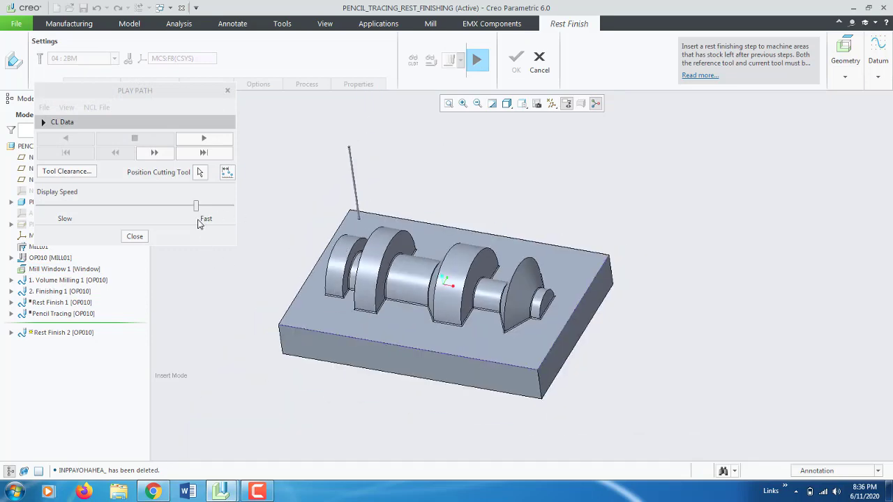
click(148, 205)
click(205, 143)
middle_drag(444, 368, 427, 301)
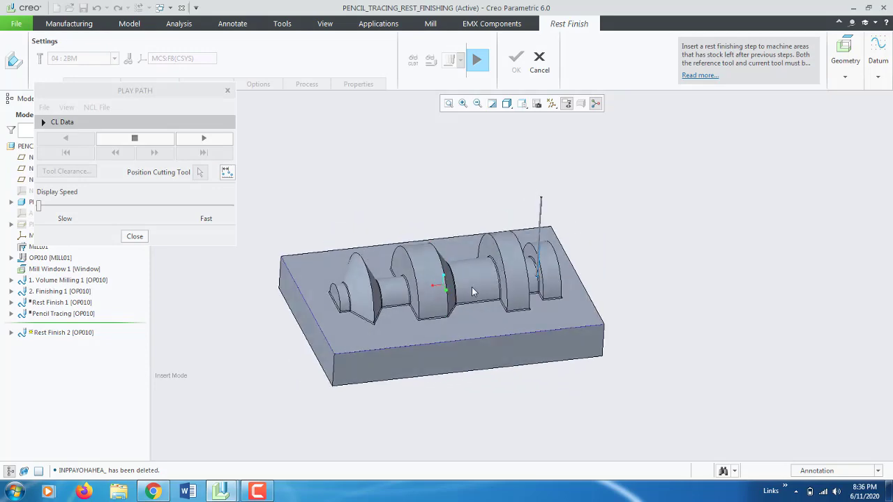
Pause the playback and examine the closely spaced passes in the fillet between the narrow neck and the end flange
scroll(543, 277, down, 5)
scroll(537, 291, down, 5)
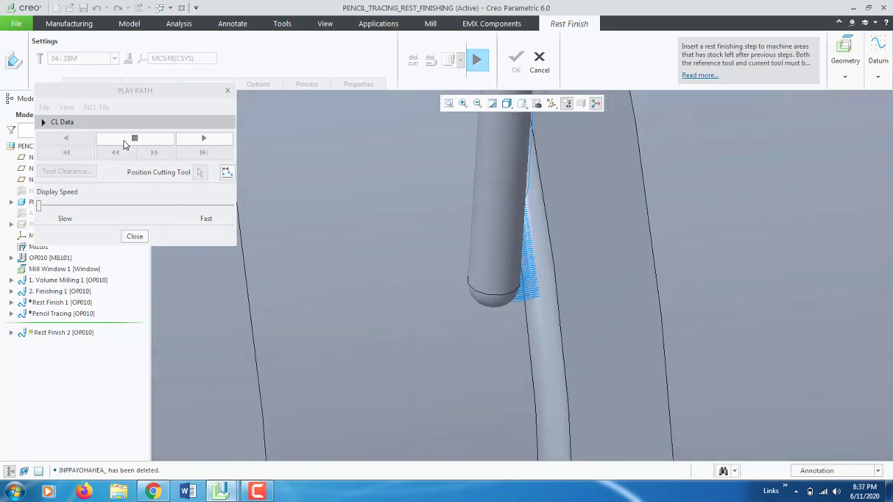
scroll(488, 233, down, 5)
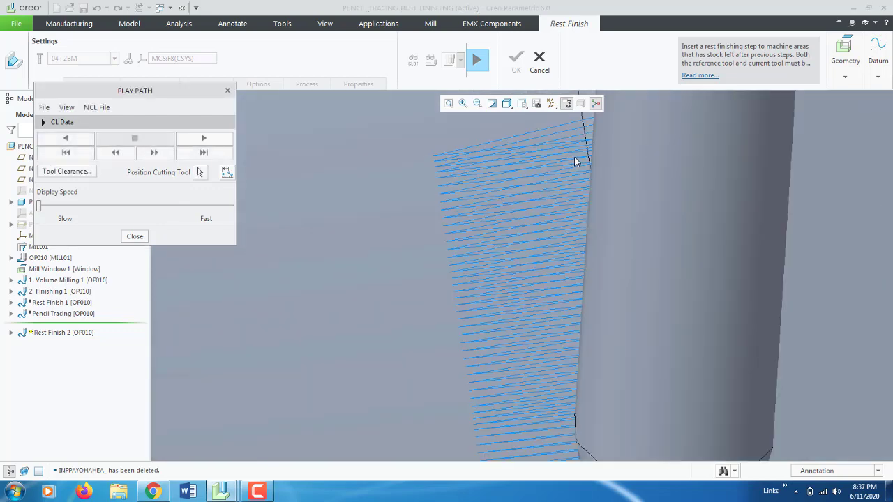
scroll(462, 196, up, 5)
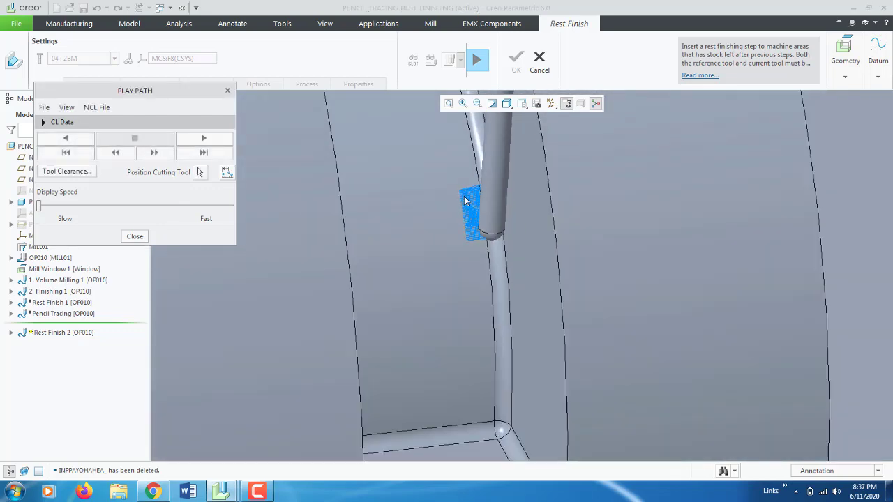
scroll(567, 276, up, 5)
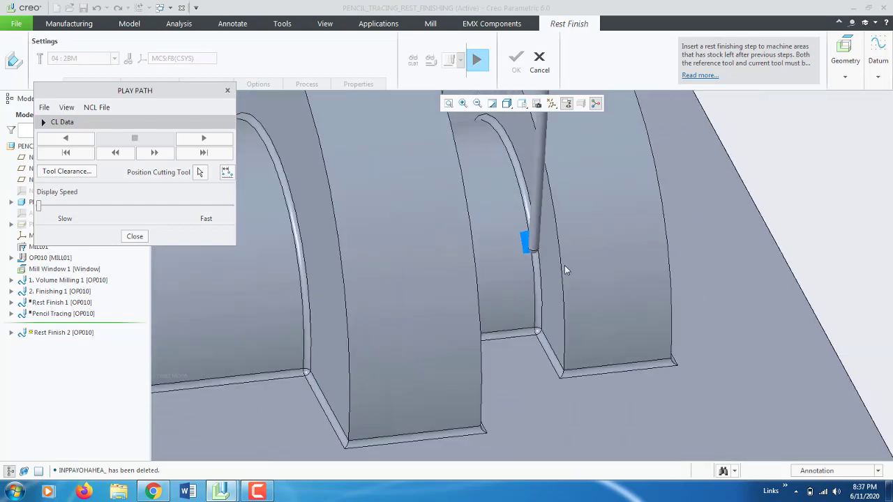
middle_drag(565, 267, 532, 232)
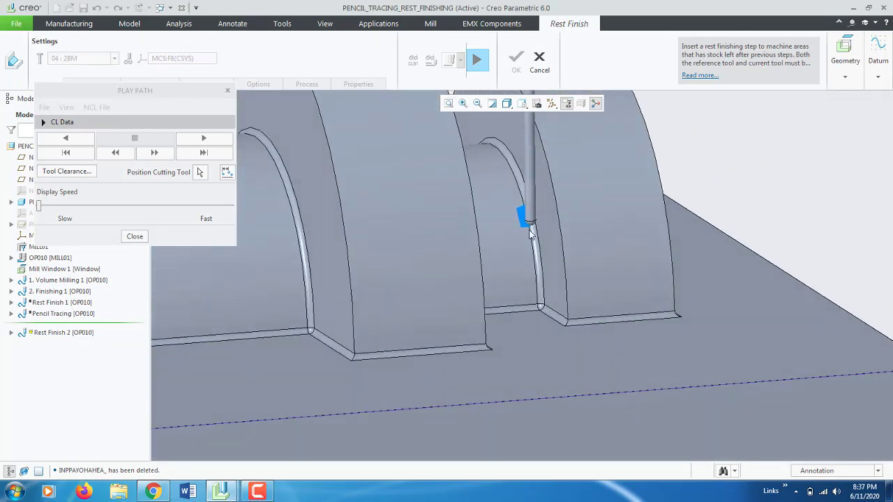
scroll(533, 232, down, 1)
Resume the rest finish toolpath at medium display speed and follow the tool across the shaft's corners
click(204, 139)
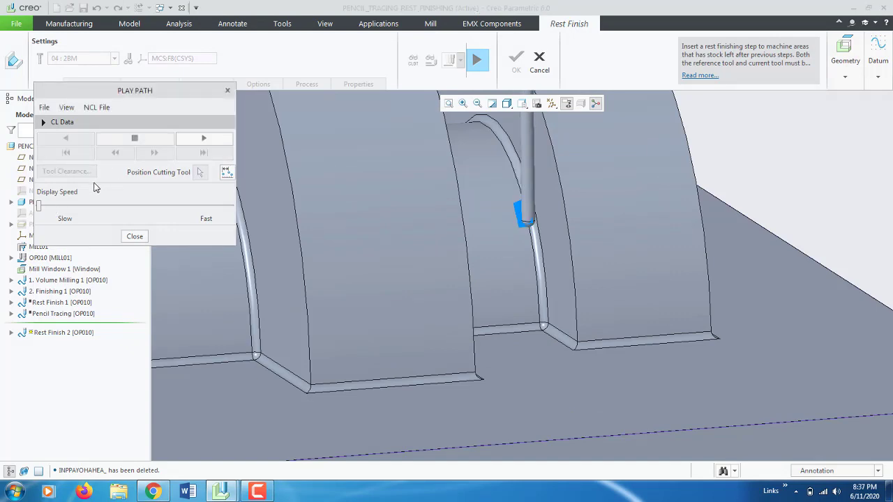
drag(39, 206, 131, 206)
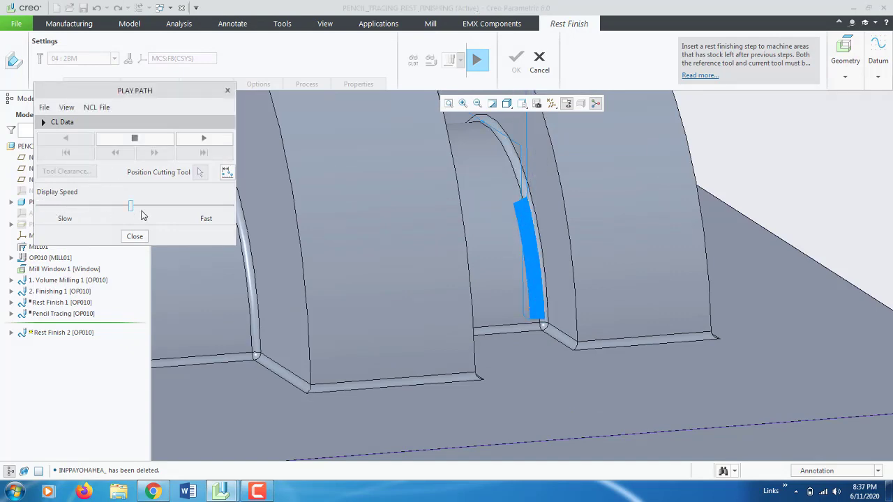
scroll(547, 304, up, 5)
middle_drag(546, 303, 663, 322)
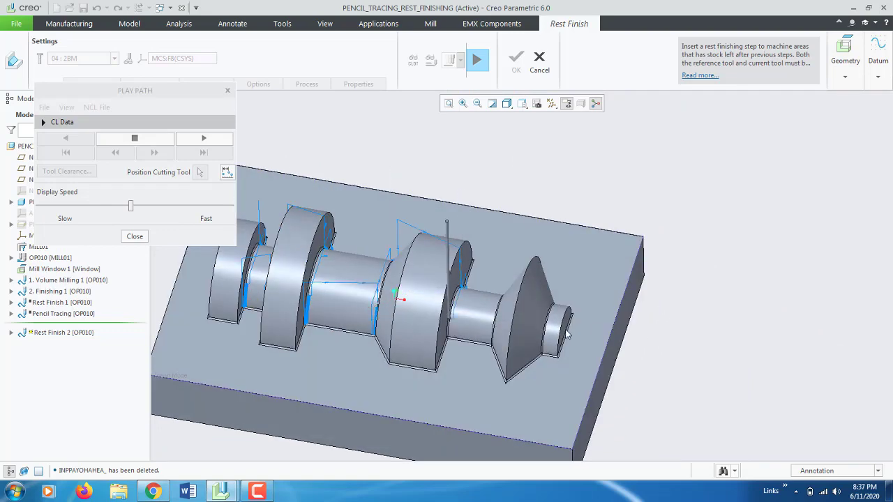
middle_drag(414, 322, 444, 313)
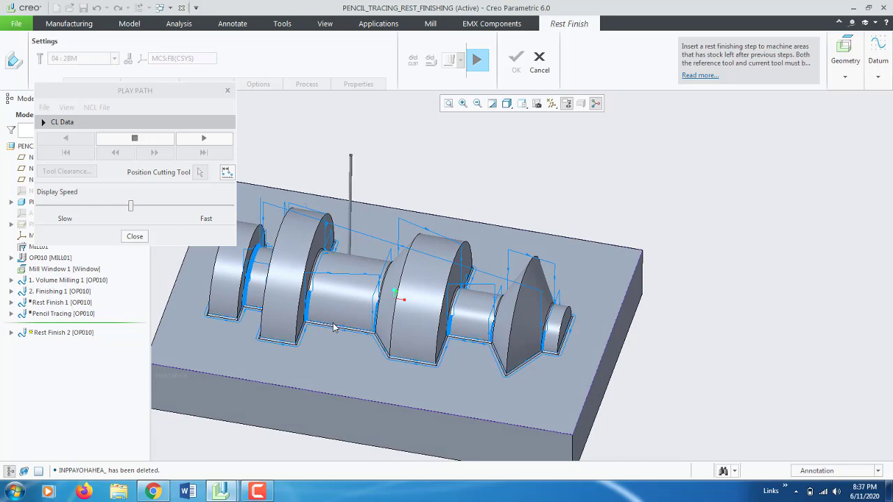
scroll(279, 338, down, 2)
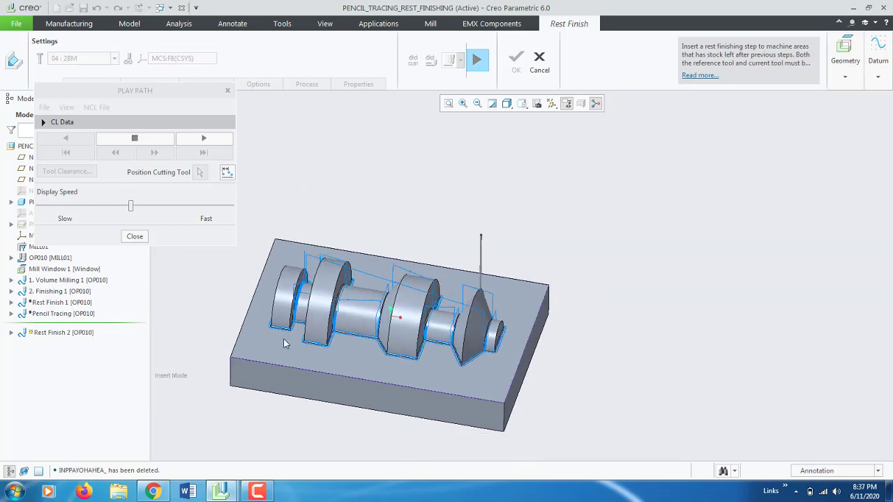
Examine the rest finish passes along the flanges' lower corners, where the shaft meets the base plate
scroll(268, 329, up, 3)
scroll(268, 329, up, 8)
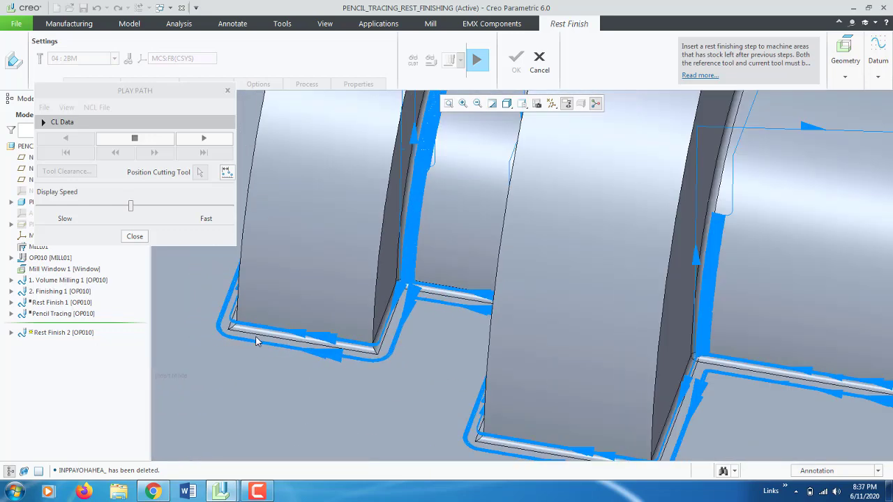
scroll(257, 342, down, 8)
mouse_move(325, 351)
middle_down()
mouse_move(309, 345)
mouse_move(317, 353)
middle_up()
scroll(316, 353, up, 3)
scroll(319, 353, down, 4)
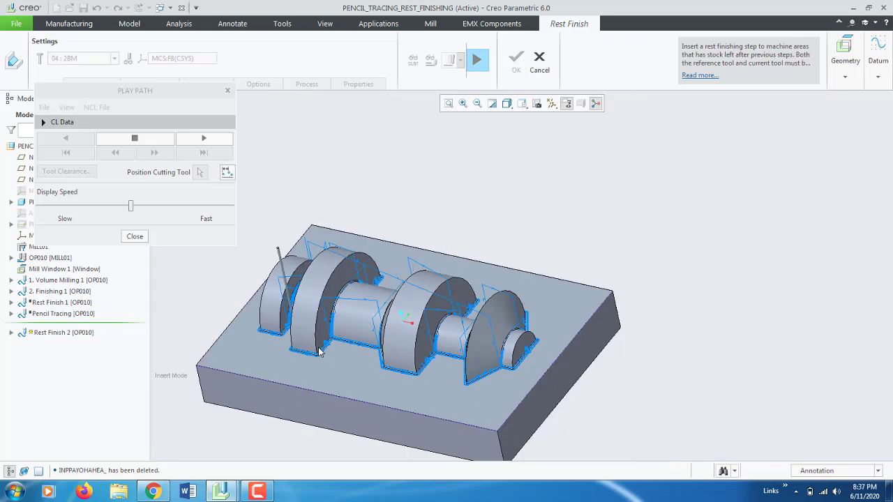
scroll(318, 352, up, 5)
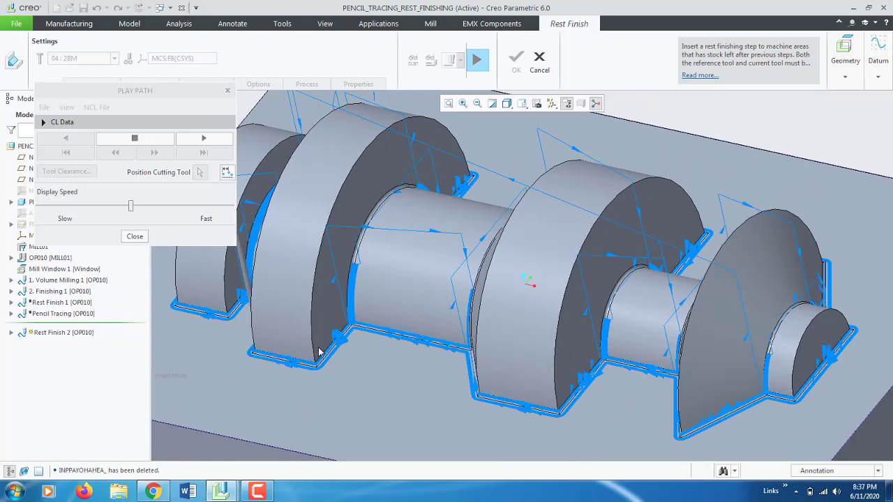
Play the rest finish toolpath to its end at near-maximum display speed, check the corner passes, and accept the rest finish step
drag(130, 206, 212, 207)
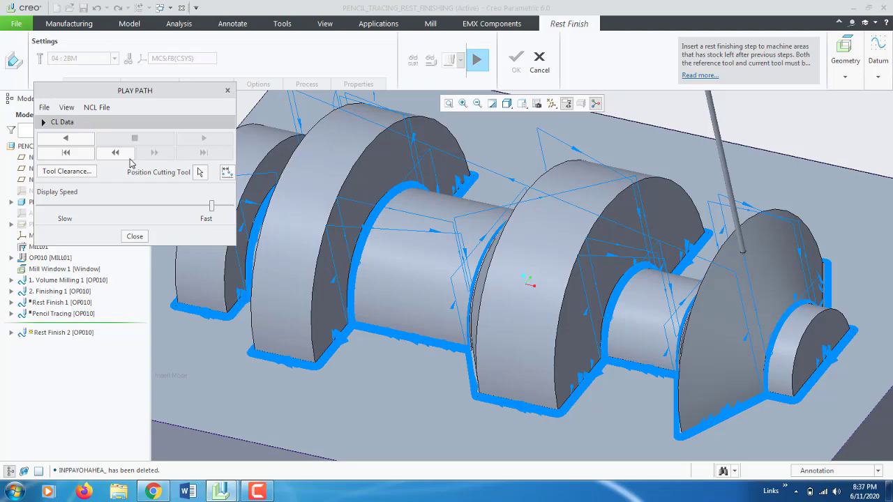
scroll(523, 296, up, 4)
middle_drag(558, 308, 435, 339)
scroll(377, 293, down, 9)
scroll(348, 244, up, 4)
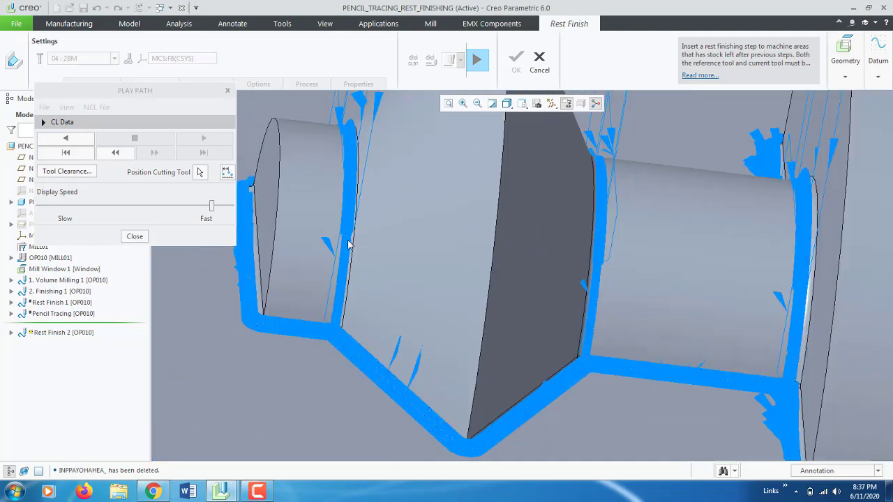
scroll(348, 244, up, 5)
middle_drag(383, 249, 518, 292)
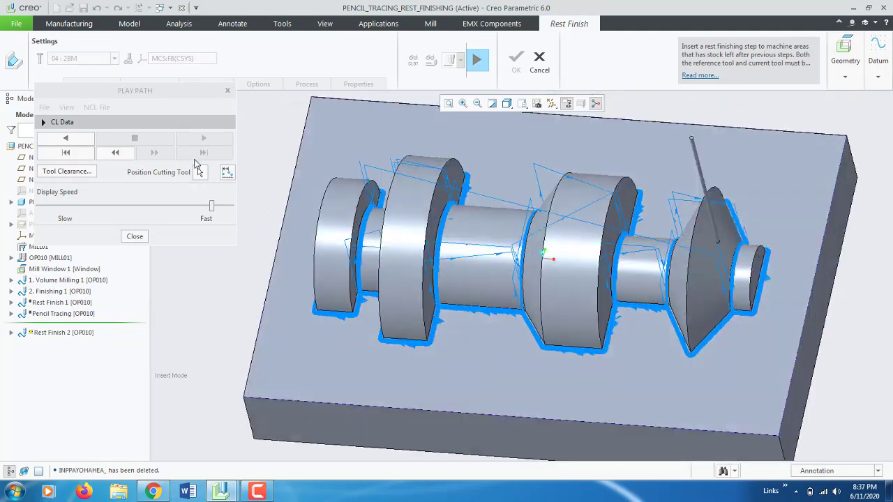
click(134, 236)
click(517, 61)
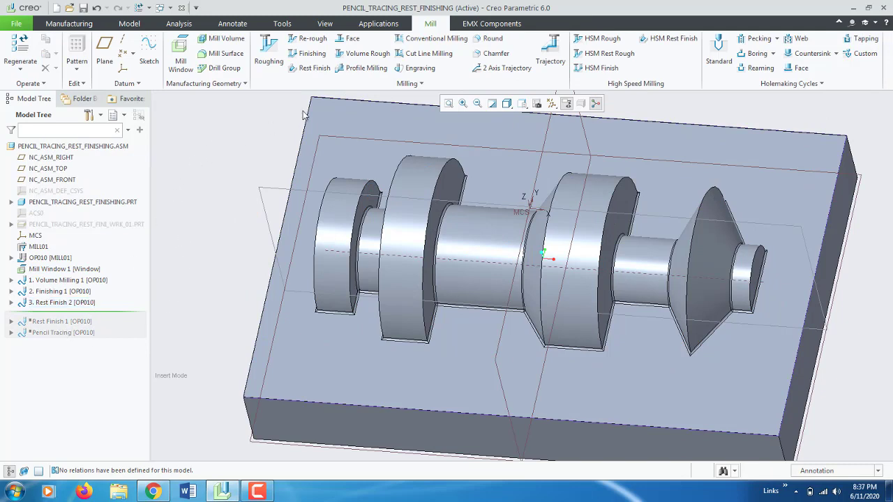
Start a pencil tracing sequence defined by tool, parameters and window instead of surfaces, and accept the 2 mm ball mill 2BM
click(405, 84)
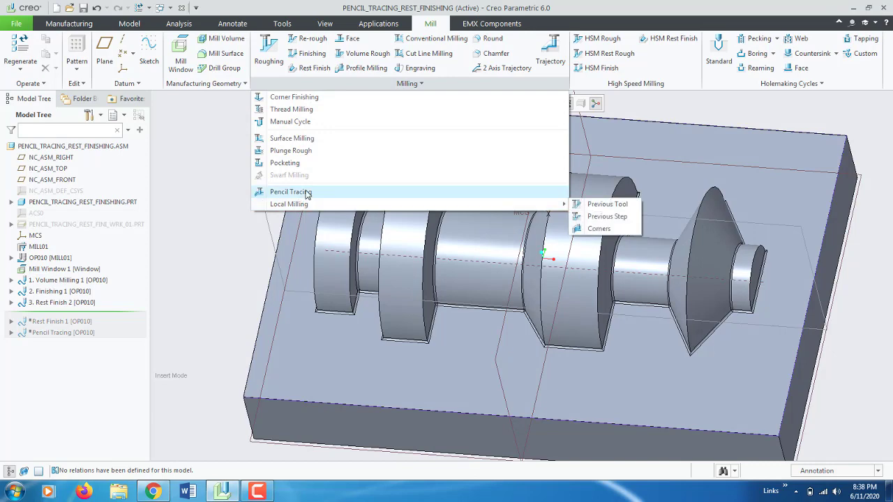
click(295, 192)
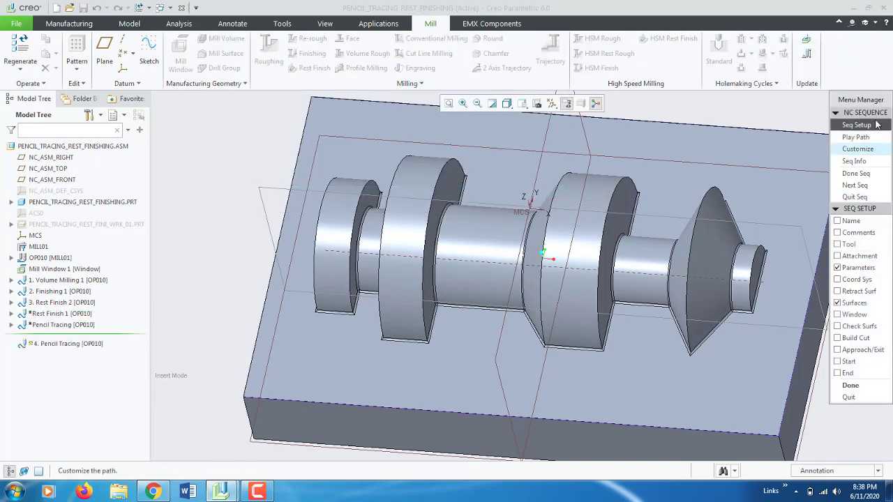
drag(870, 106, 155, 104)
scroll(582, 270, up, 3)
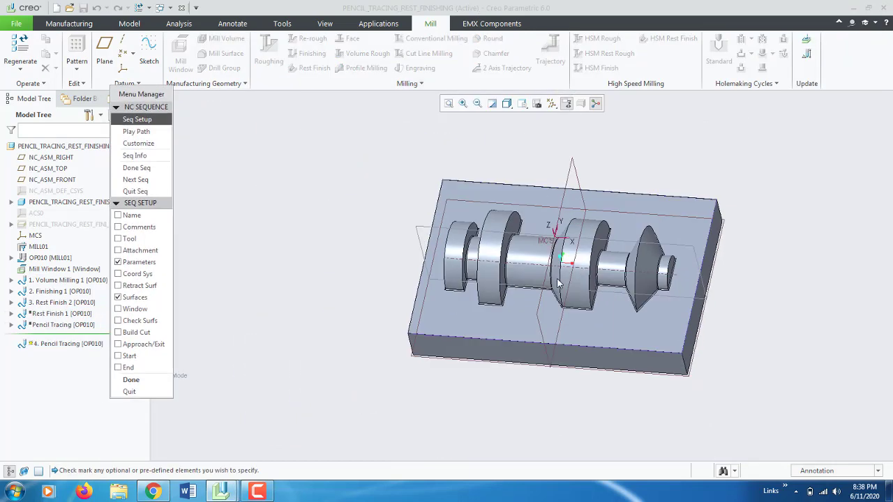
mouse_move(559, 278)
middle_down()
mouse_move(563, 262)
mouse_move(560, 271)
middle_up()
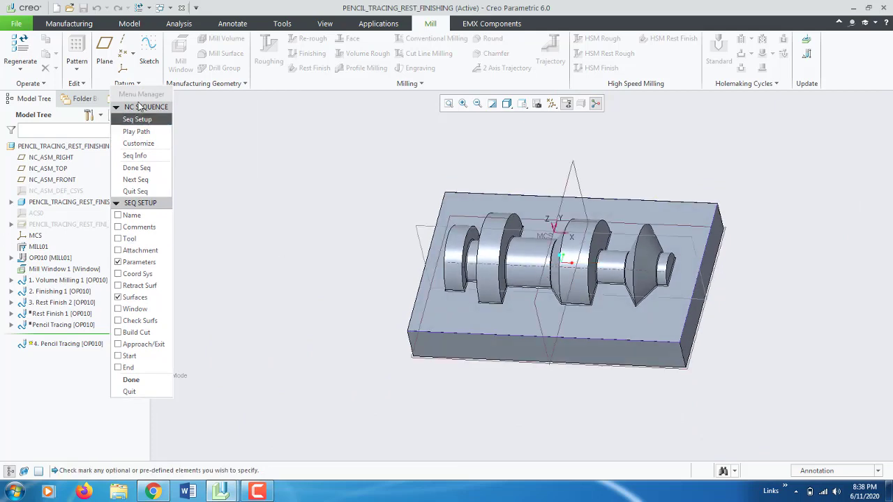
drag(142, 99, 201, 104)
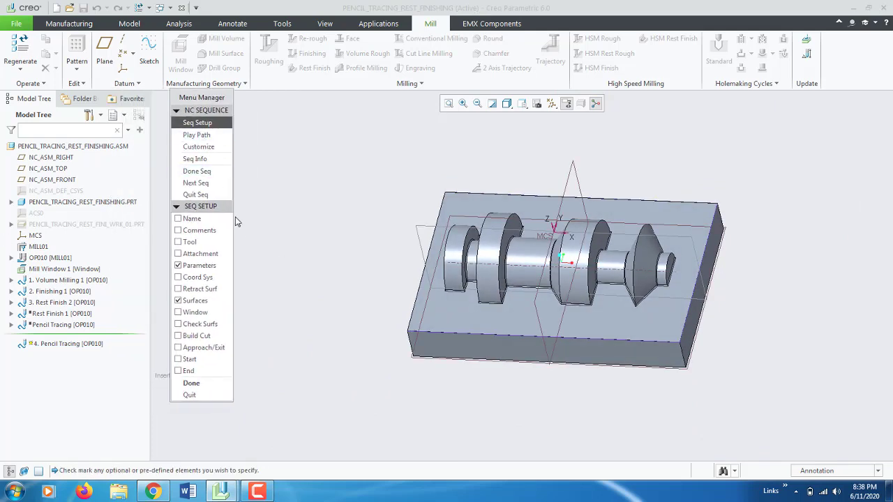
click(188, 242)
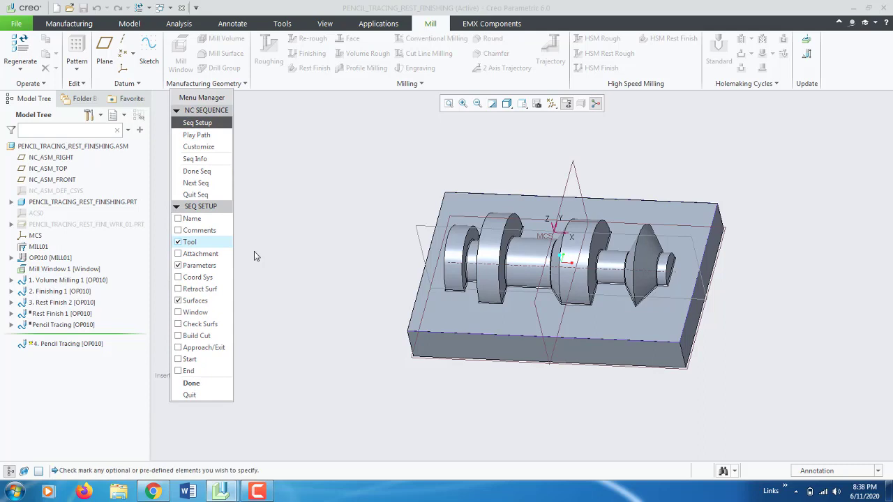
click(196, 313)
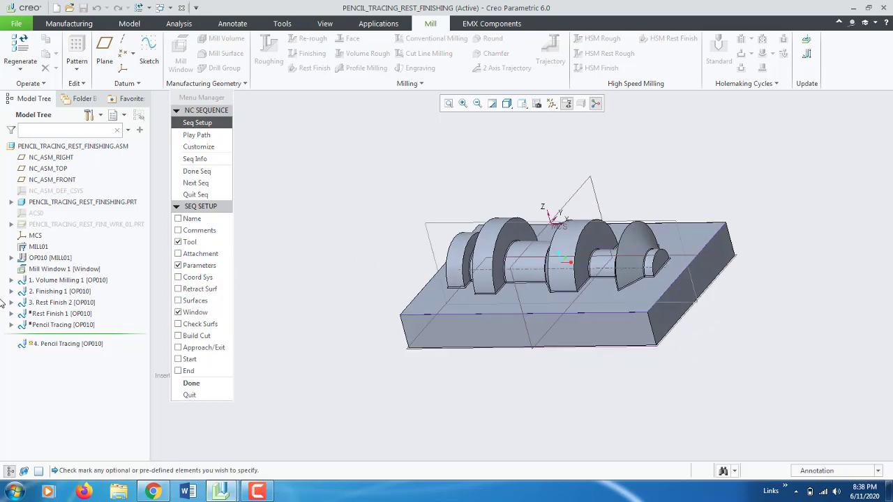
click(191, 384)
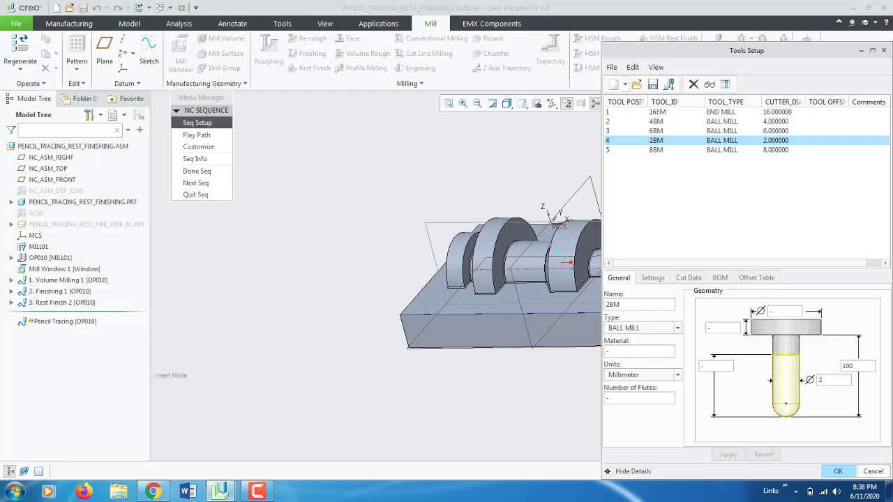
click(833, 475)
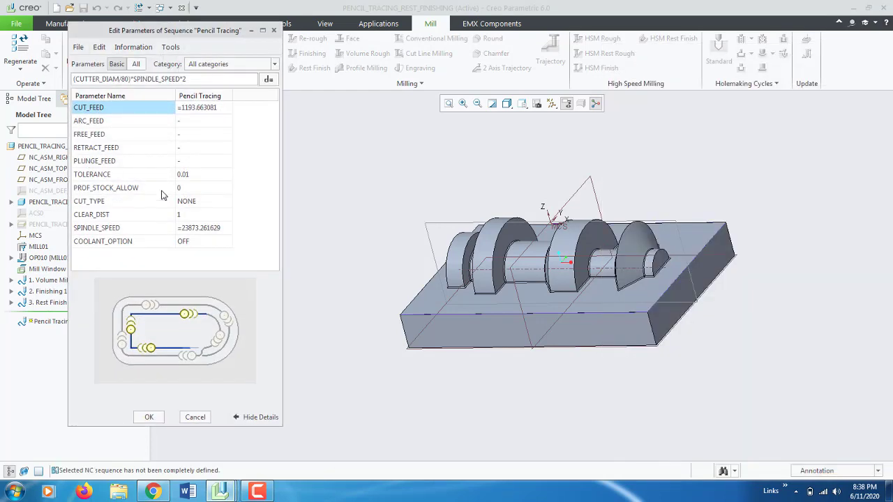
Set the pencil tracing feeds: cut 800, arc 600, free 2000, retract 2000 and plunge 200
click(195, 109)
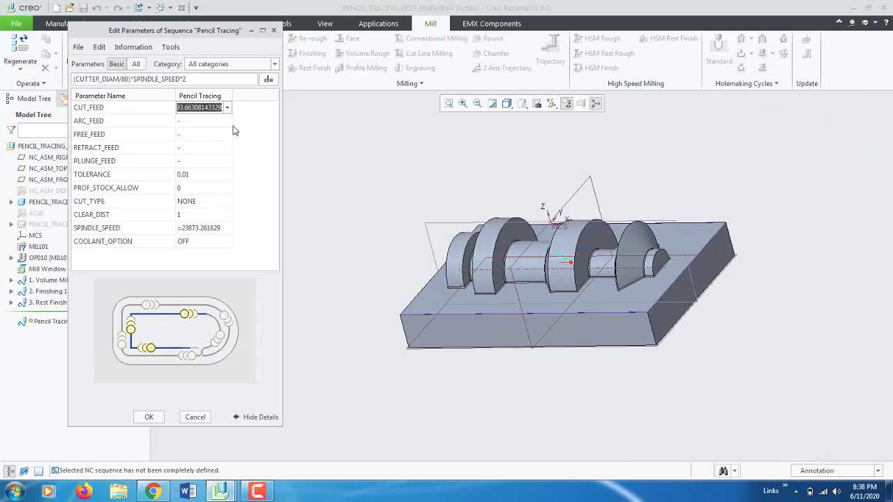
text(800)
key(Return)
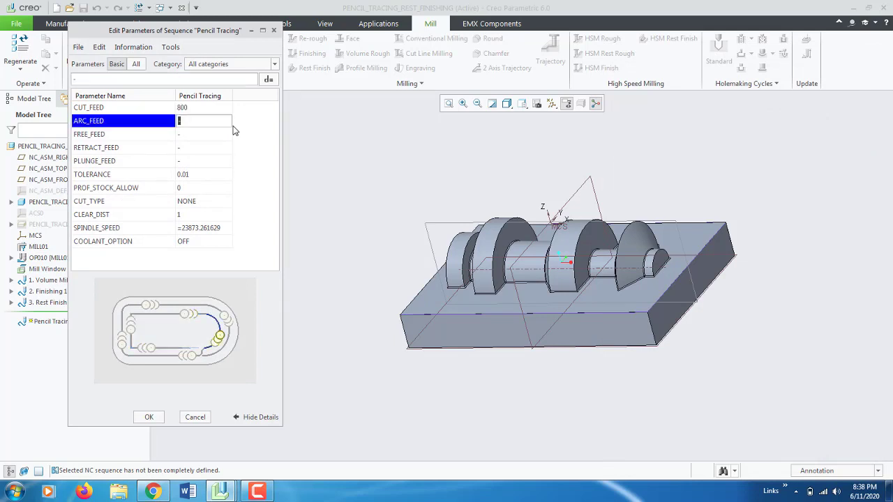
key(Return)
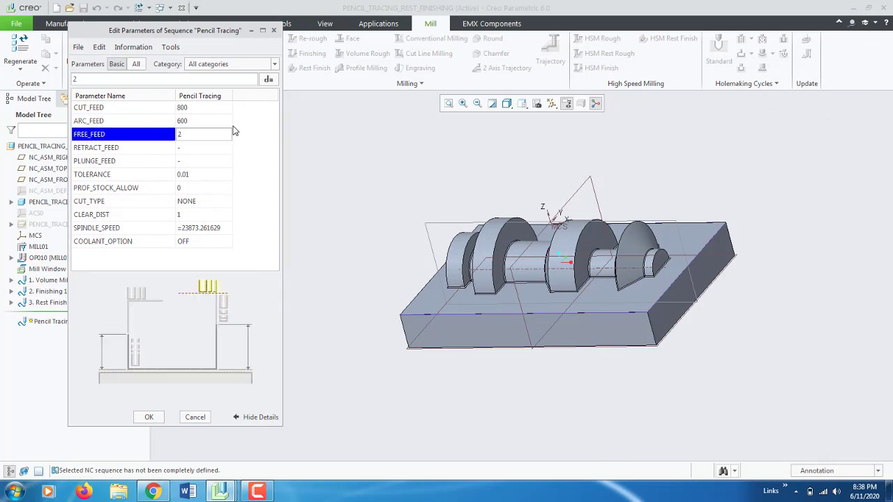
key(Return)
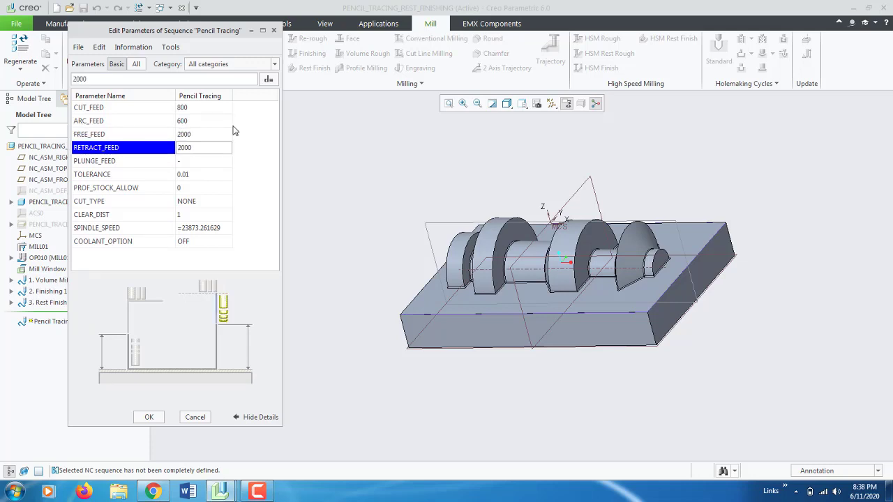
key(Return)
text(200)
key(Return)
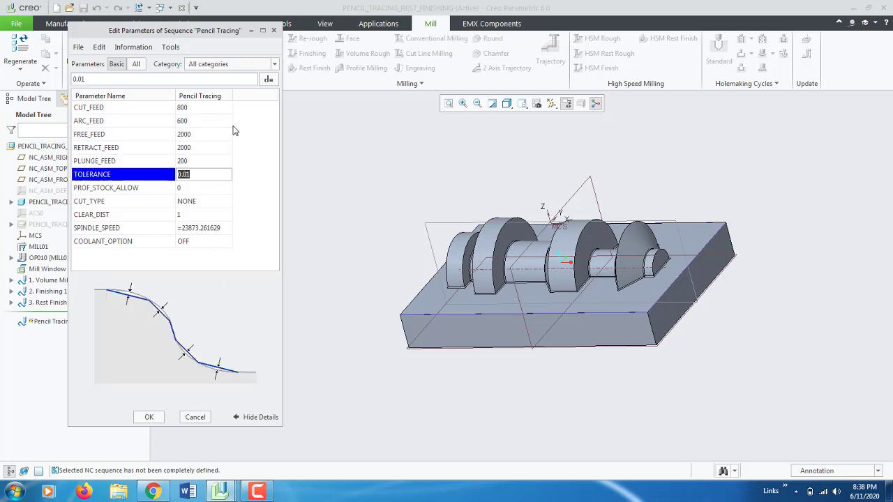
Set the clearance distance to 5 and the spindle speed to 4000, leaving the other parameters at their defaults, and accept the parameters
key(Return)
key(Return)
key(Return)
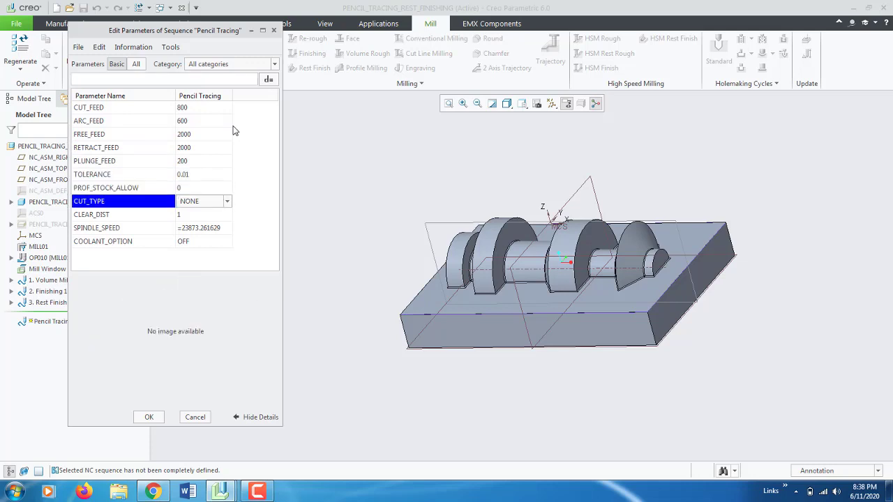
text(5)
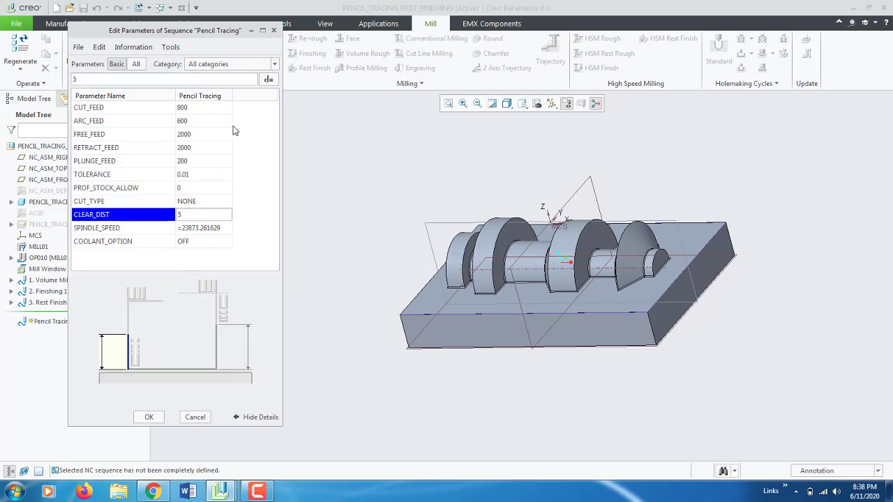
key(Return)
text(4000)
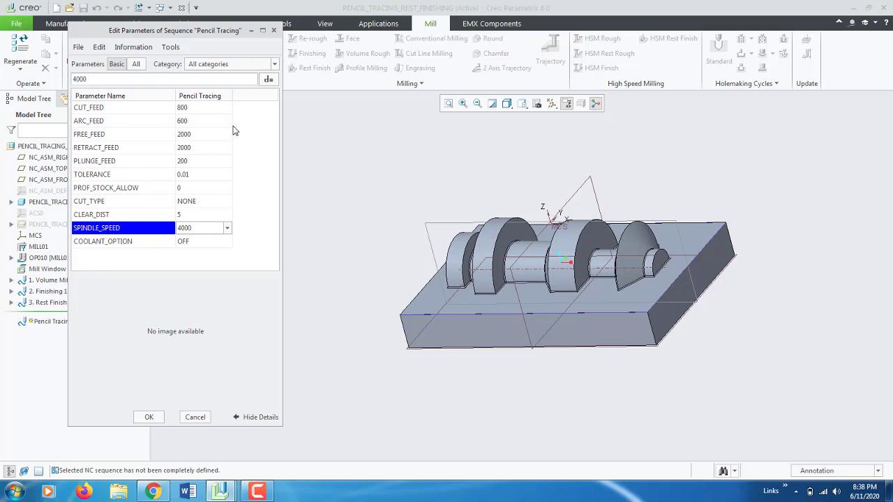
click(150, 417)
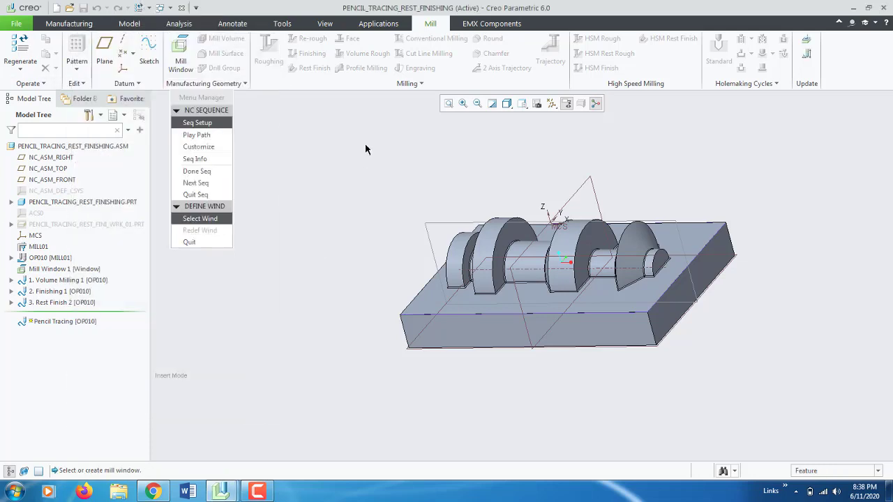
Assign Mill Window 1 to the pencil tracing sequence and compute its toolpath for on-screen playback
click(203, 220)
click(49, 271)
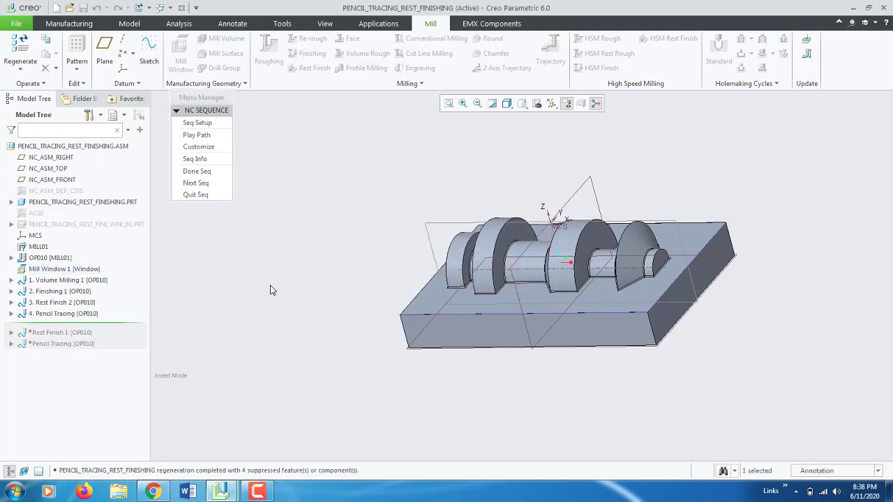
click(197, 136)
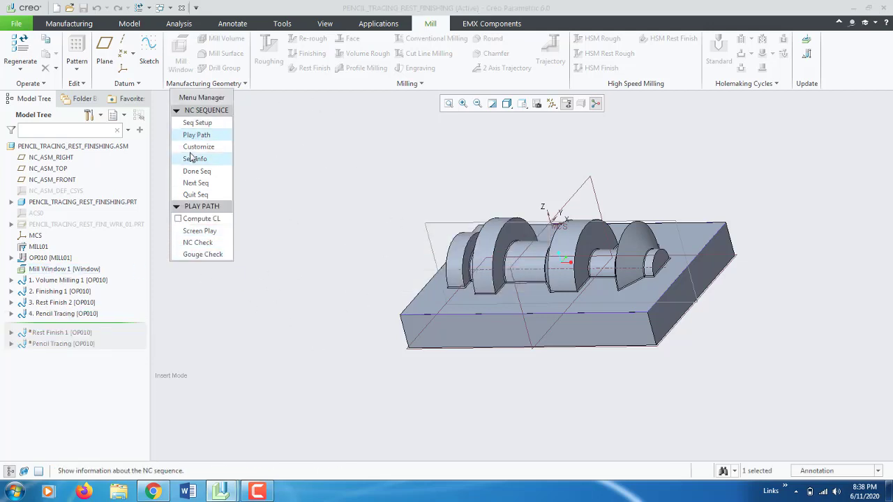
click(199, 231)
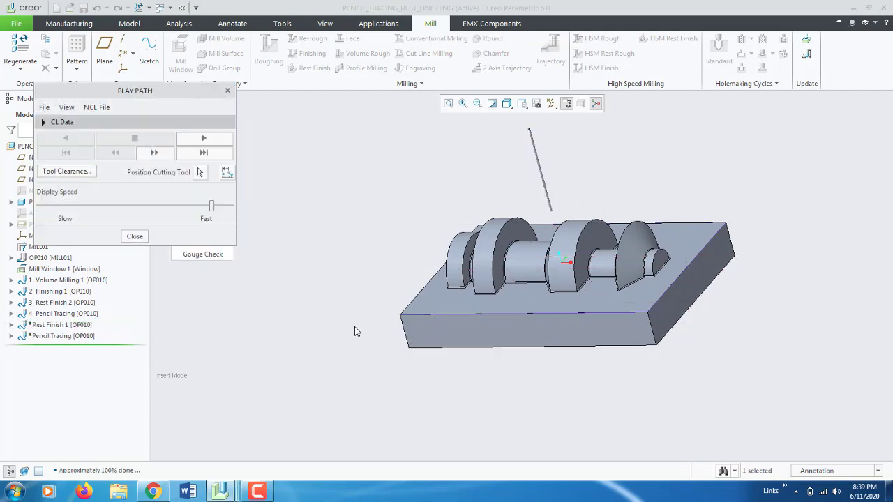
Play the pencil tracing toolpath at the slowest display speed with the whole shaft in view
mouse_move(409, 326)
middle_down()
mouse_move(404, 345)
mouse_move(414, 323)
middle_up()
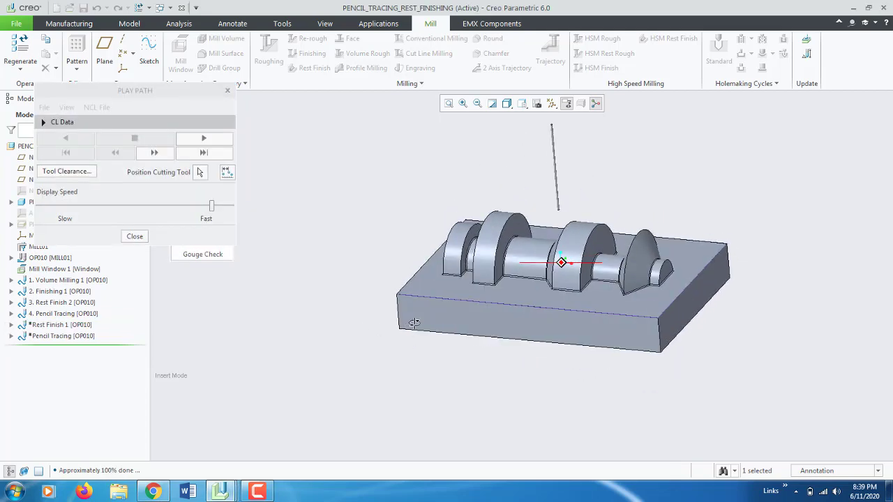
scroll(516, 233, down, 5)
scroll(657, 177, down, 3)
scroll(505, 253, up, 6)
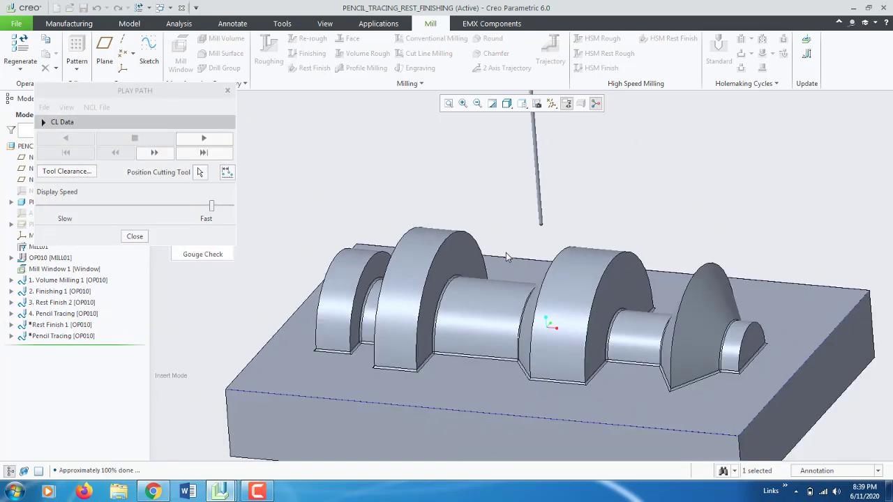
mouse_move(514, 261)
middle_down()
mouse_move(527, 250)
mouse_move(513, 263)
middle_up()
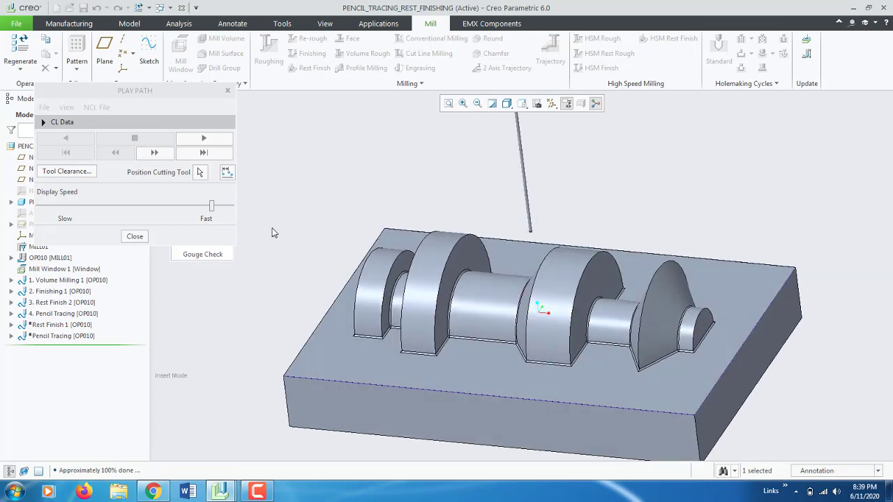
drag(211, 207, 39, 207)
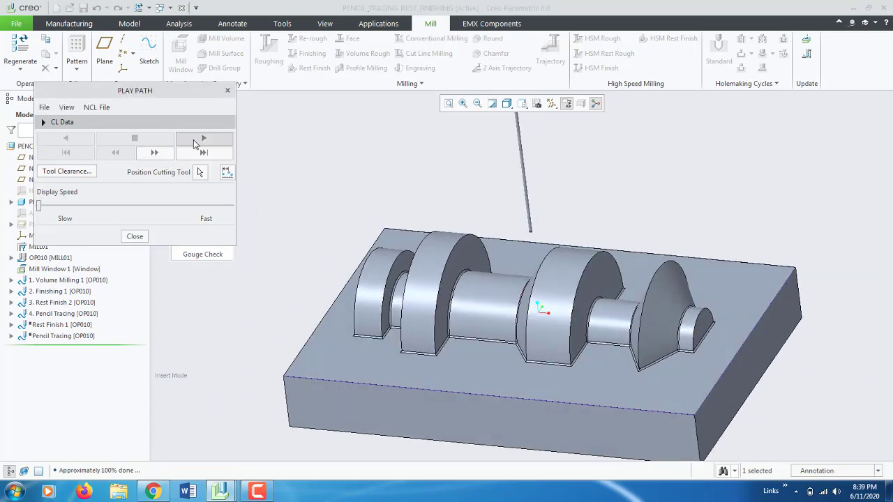
click(200, 139)
Follow the tool through the fillets between the necks and flanges, raising the display speed to about one third for the remaining path
middle_drag(345, 300, 359, 339)
scroll(530, 328, up, 5)
scroll(514, 319, up, 4)
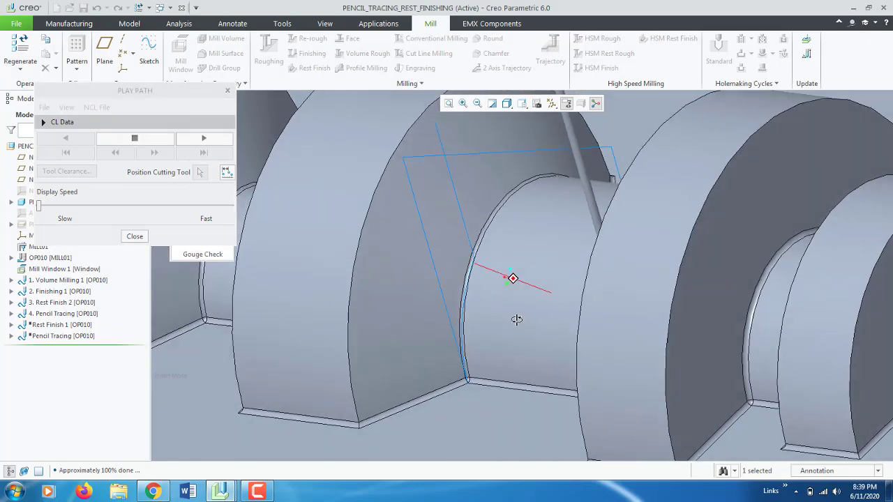
scroll(493, 306, up, 3)
scroll(436, 272, down, 8)
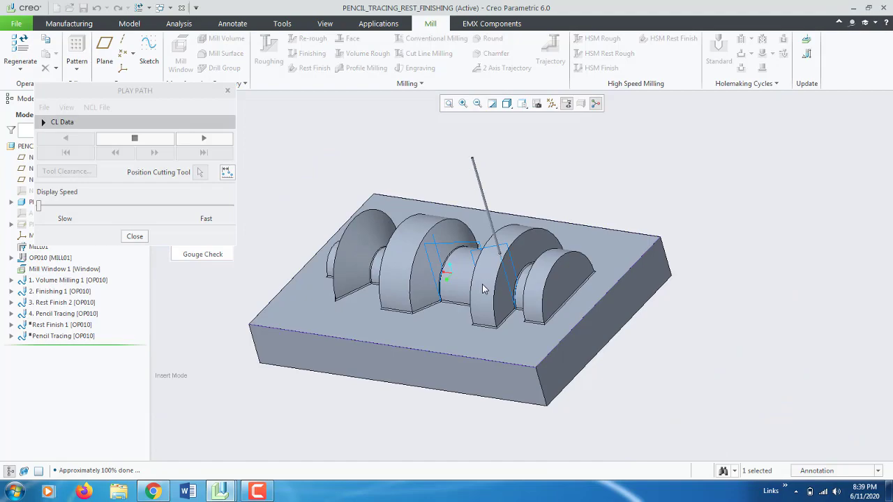
middle_drag(485, 285, 600, 262)
scroll(303, 271, up, 5)
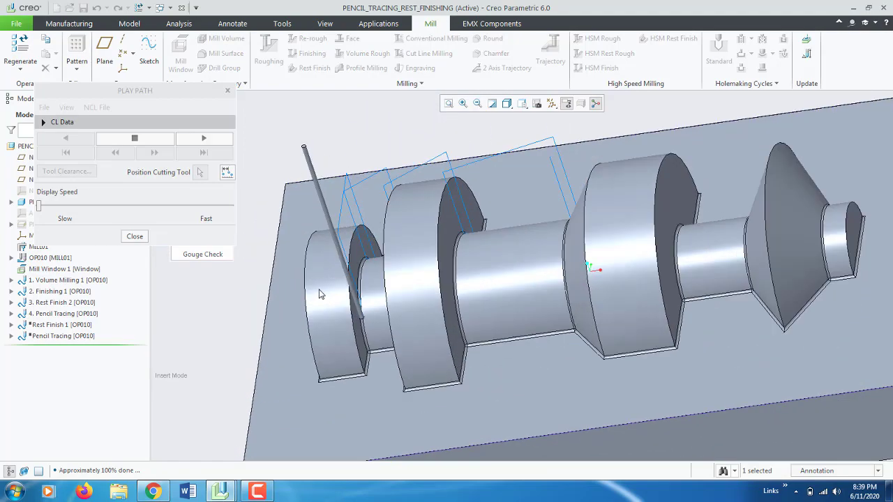
middle_drag(380, 326, 384, 283)
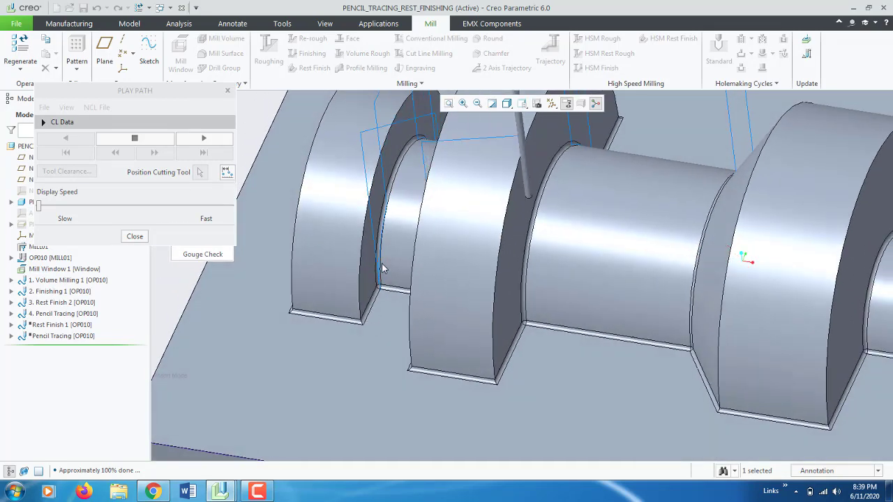
key(ctrl+d)
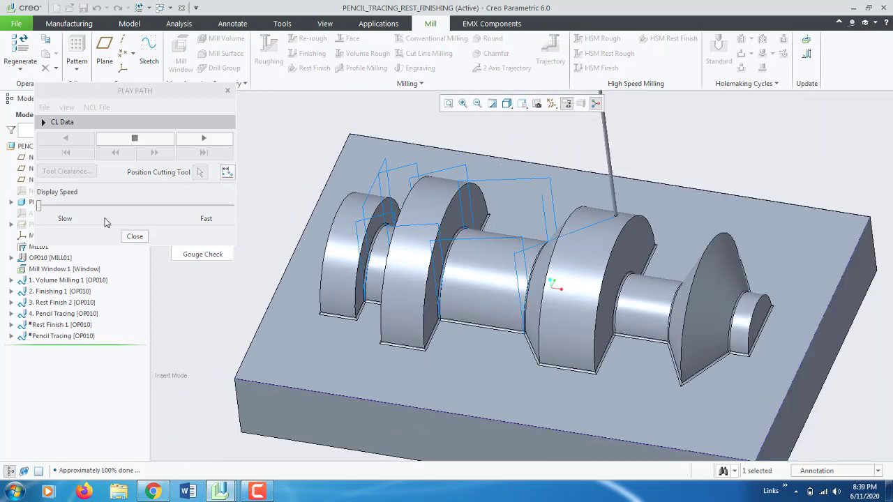
drag(40, 206, 106, 207)
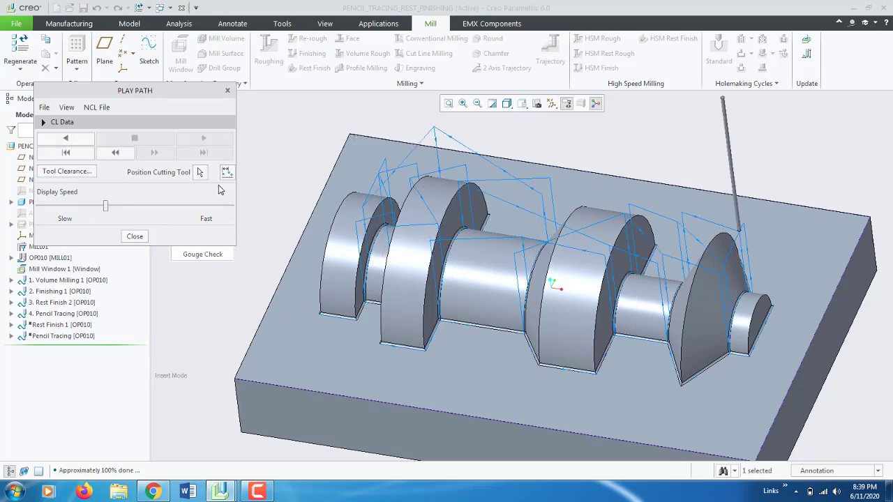
Position the cutting tool on the pencil pass along a flange's lower corner, where it meets the base plate, and examine it there
click(199, 173)
middle_drag(361, 363, 421, 318)
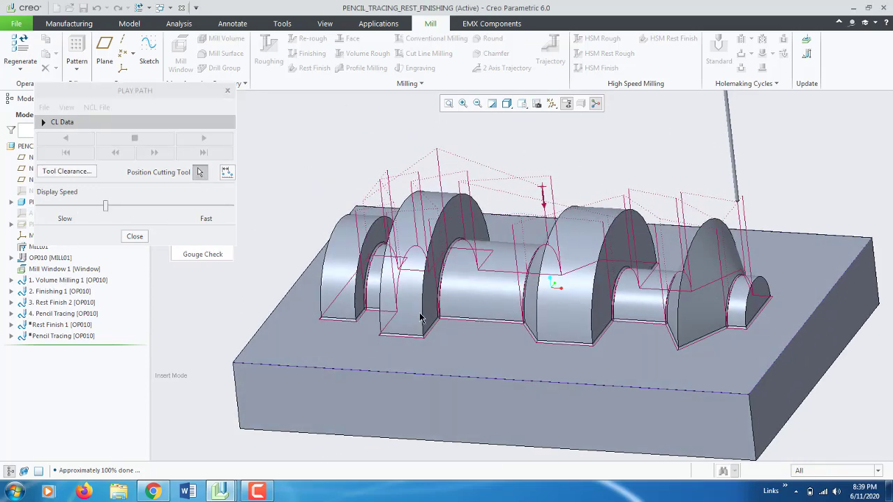
scroll(421, 316, down, 5)
scroll(434, 365, up, 5)
middle_drag(452, 353, 484, 375)
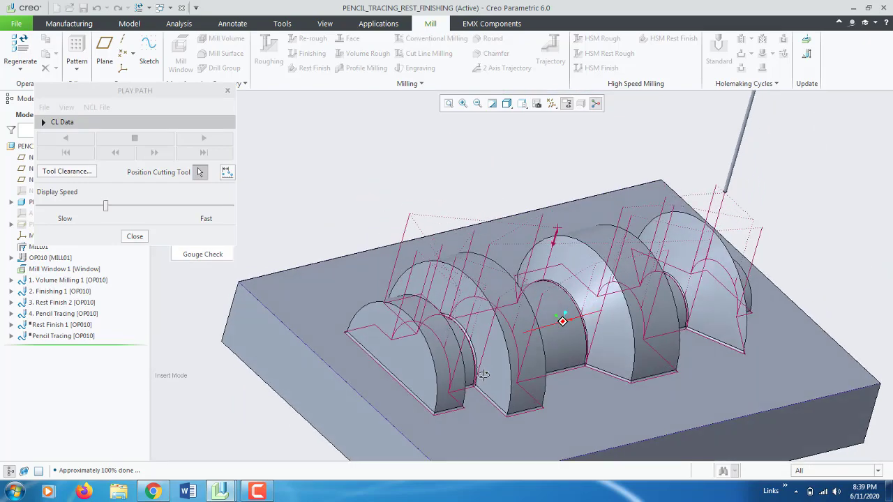
scroll(483, 375, down, 10)
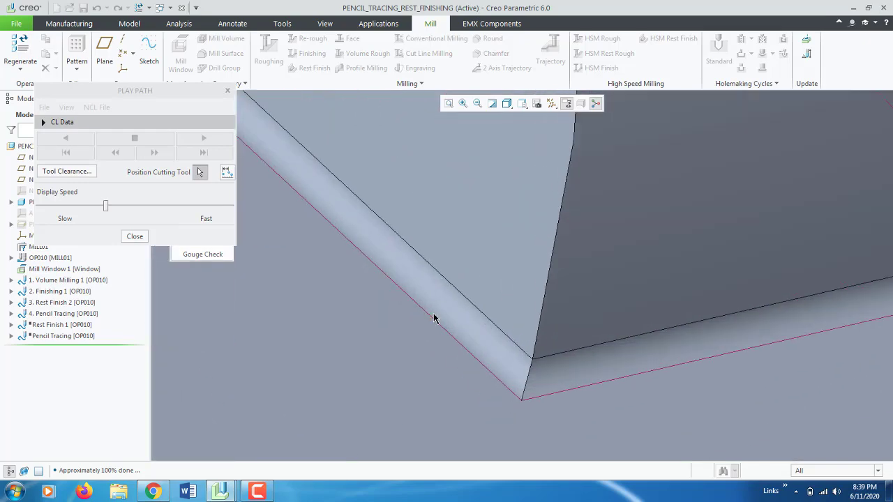
click(434, 318)
middle_drag(433, 318, 449, 324)
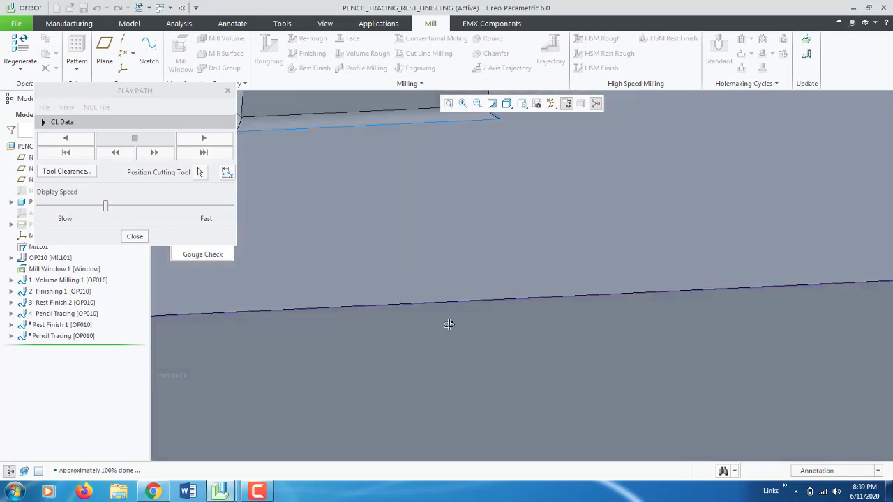
Examine the ball-end tool in the flange's lower corner fillet and lower the playback display speed to nearly the slowest
scroll(519, 383, up, 5)
scroll(460, 335, down, 8)
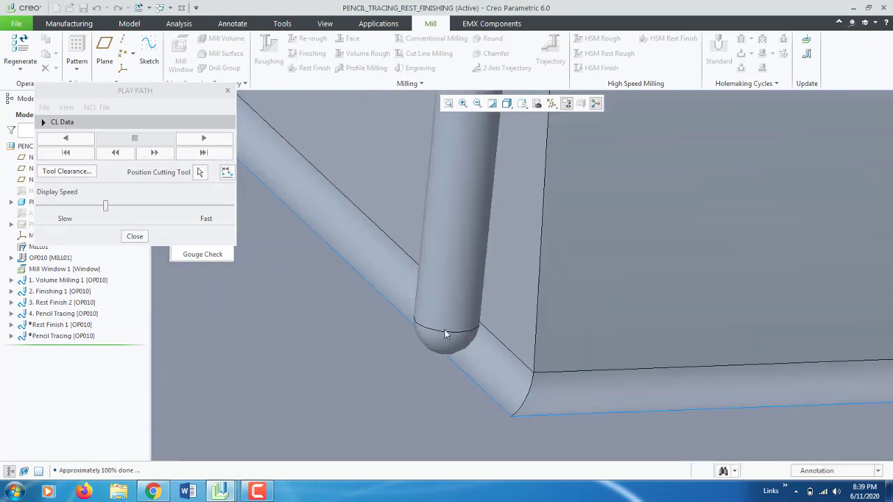
scroll(447, 340, up, 3)
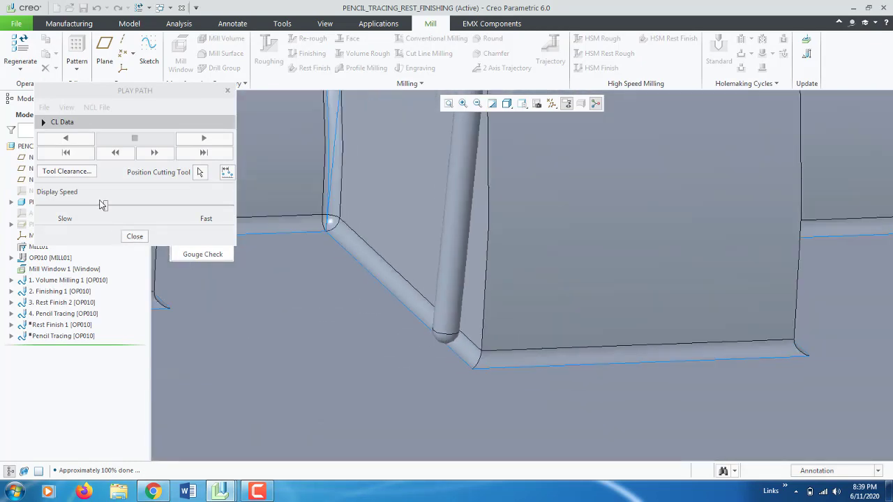
click(89, 206)
drag(89, 209, 49, 212)
Review the pencil path around the flanges and the whole shaft, and close the playback to complete the pencil tracing sequence
scroll(454, 361, up, 3)
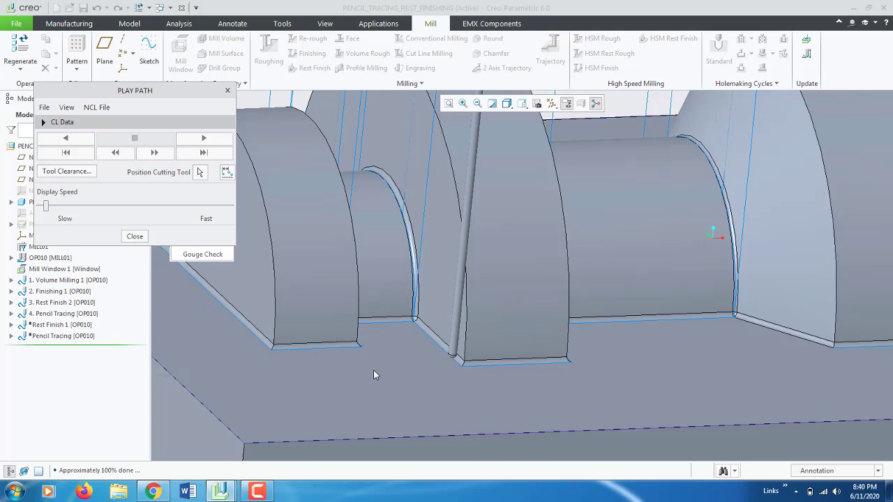
scroll(374, 375, up, 3)
middle_drag(390, 371, 417, 332)
scroll(398, 341, up, 3)
scroll(370, 356, down, 6)
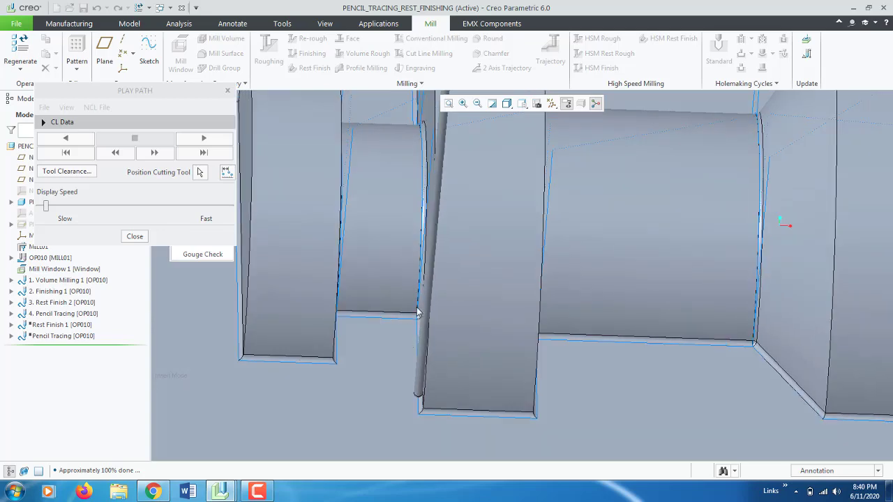
scroll(428, 318, up, 2)
scroll(406, 329, up, 4)
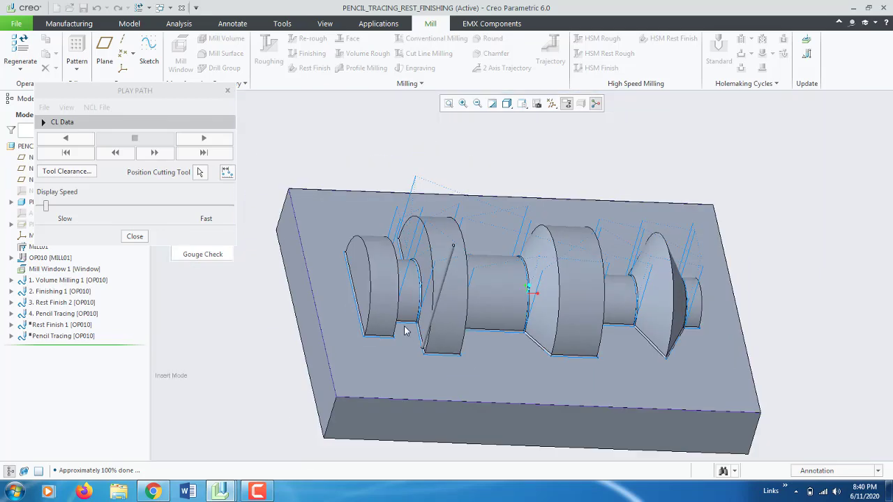
middle_drag(417, 340, 419, 313)
click(138, 236)
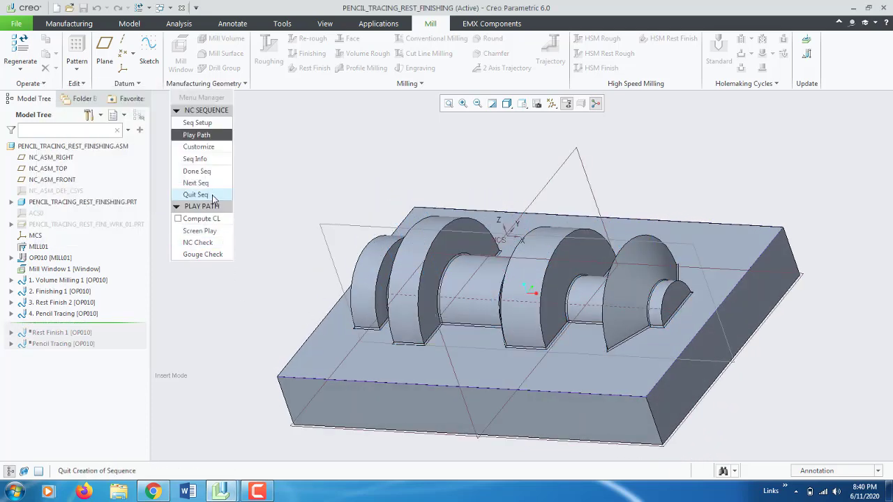
click(216, 179)
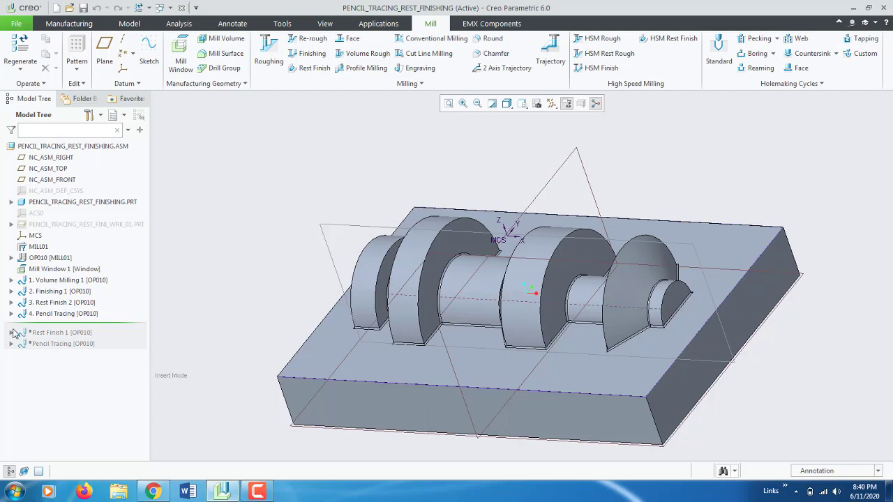
click(69, 314)
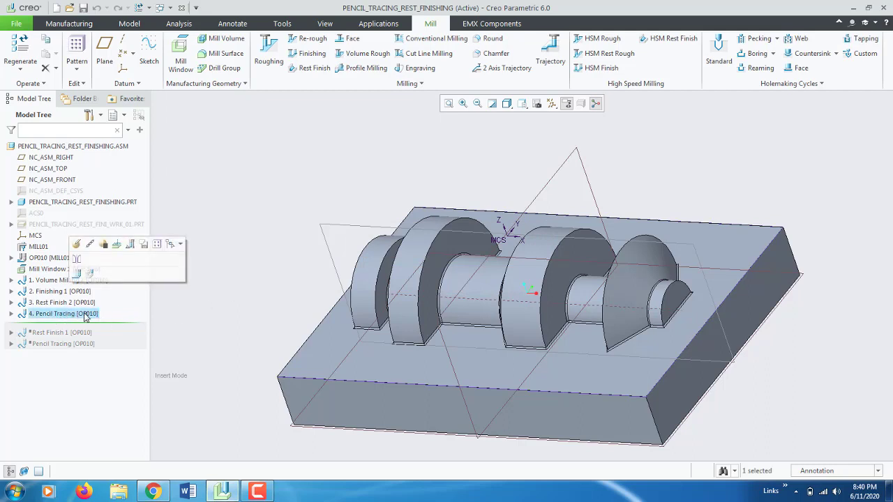
key(ctrl+c)
key(ctrl+v)
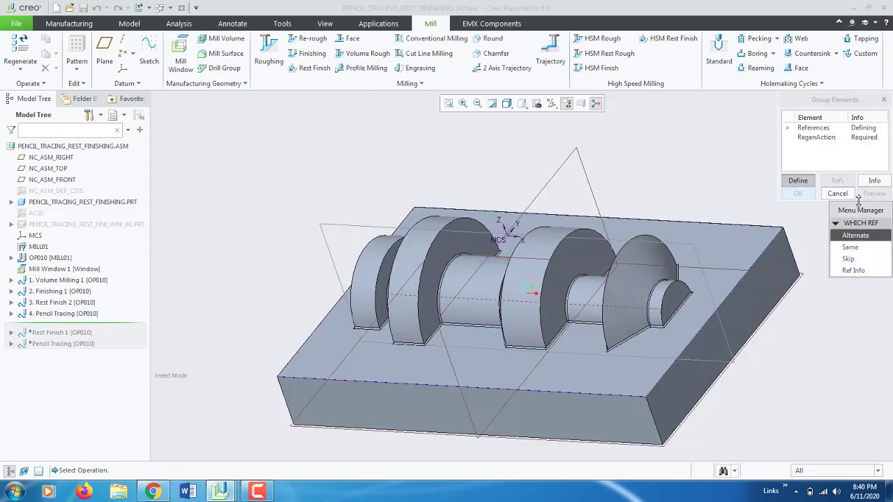
click(837, 194)
click(847, 172)
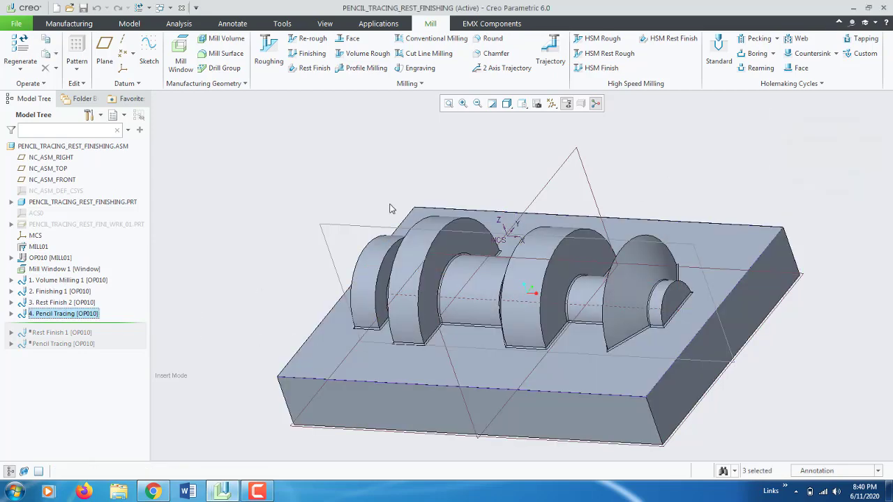
Duplicate the fourth sequence, Pencil Tracing, by copying and pasting it with the same references and no sequence modifications
click(76, 316)
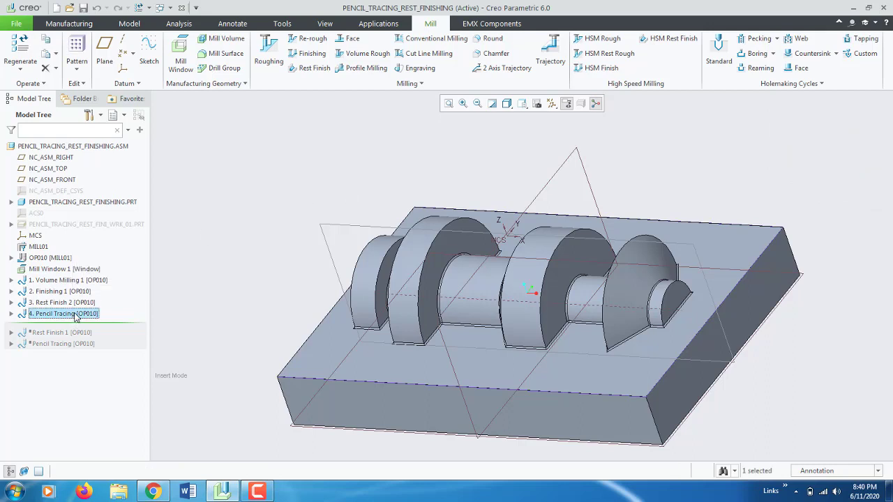
right_click(75, 315)
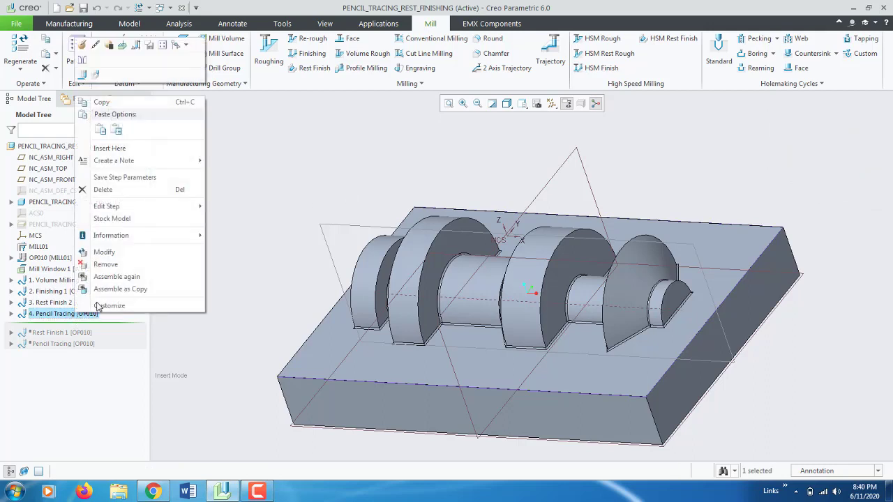
click(101, 102)
right_click(79, 316)
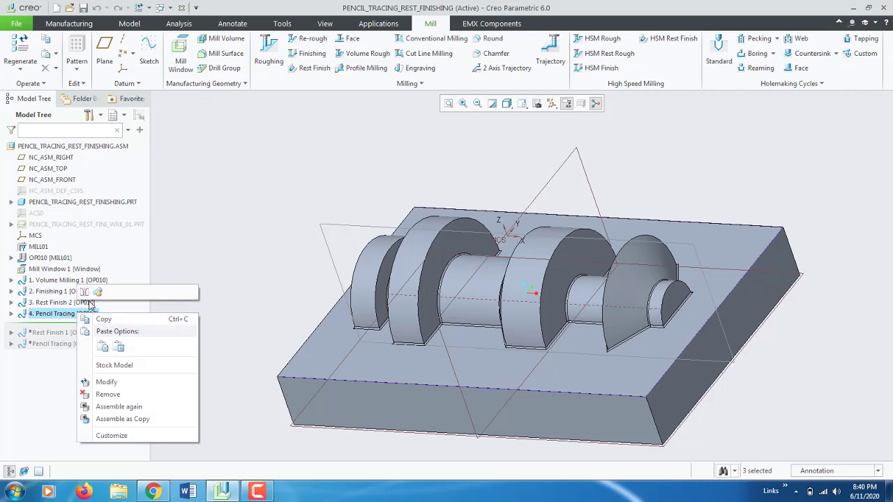
click(102, 348)
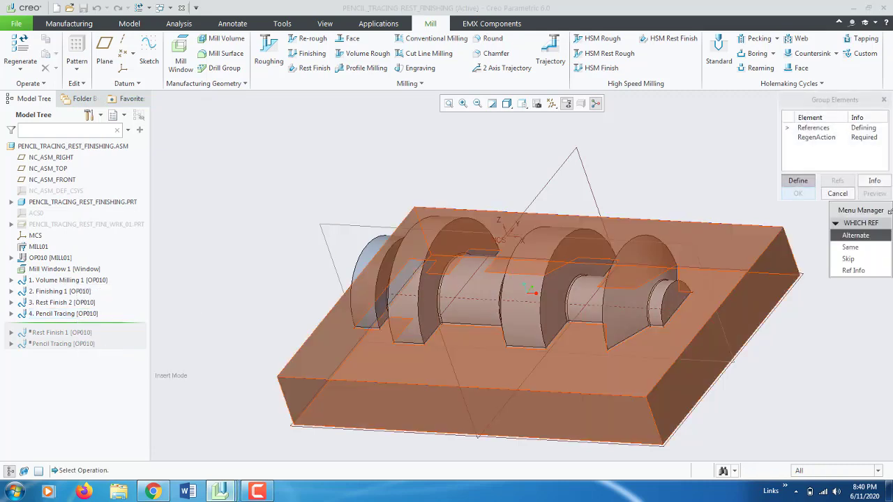
click(851, 247)
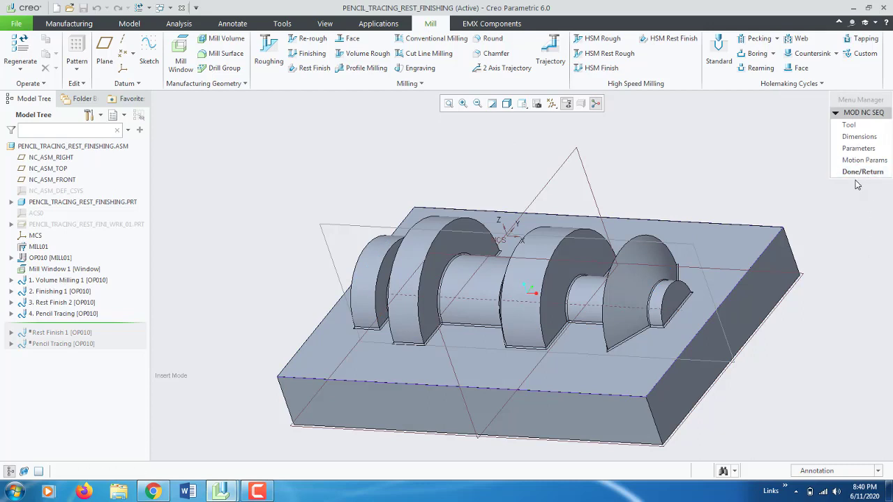
click(862, 173)
click(863, 163)
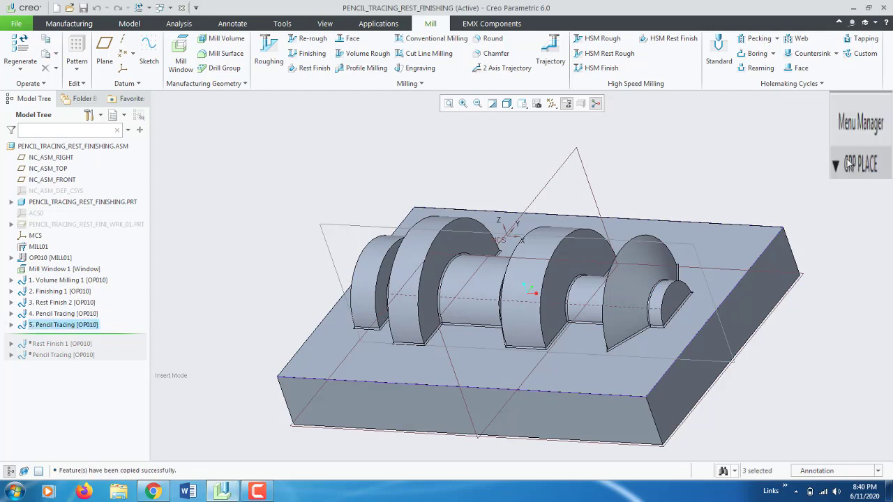
Redefine the tool of the copied fifth sequence, Pencil Tracing, assigning the 4 mm ball mill 4BM
right_click(95, 325)
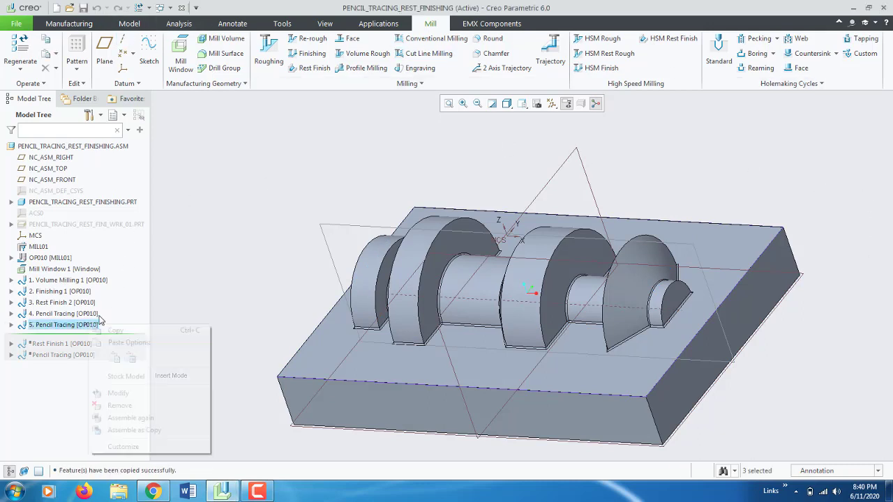
click(228, 239)
click(73, 278)
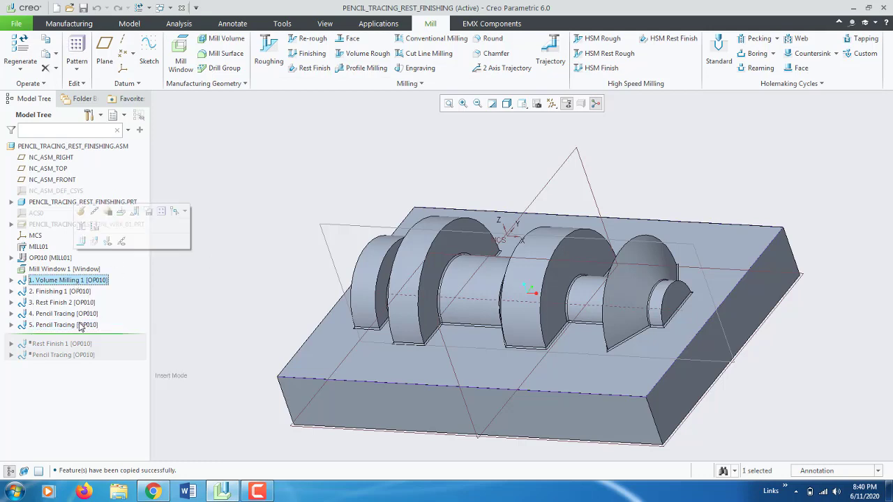
right_click(80, 326)
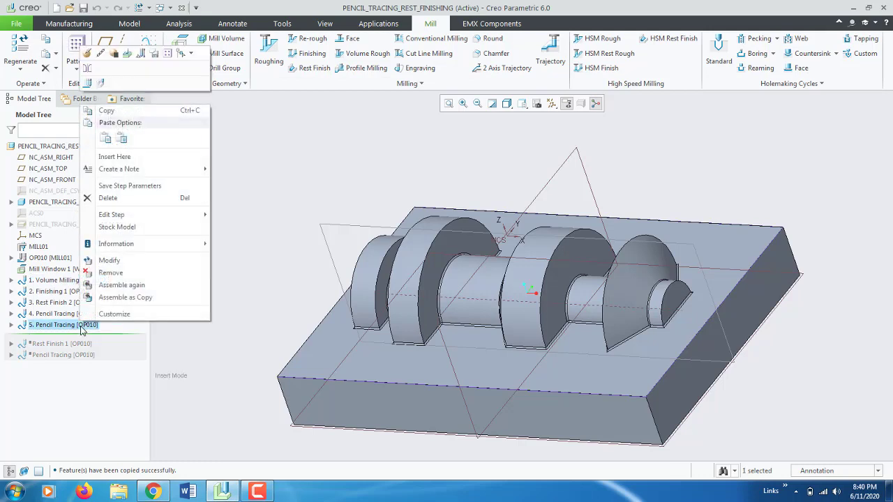
click(88, 54)
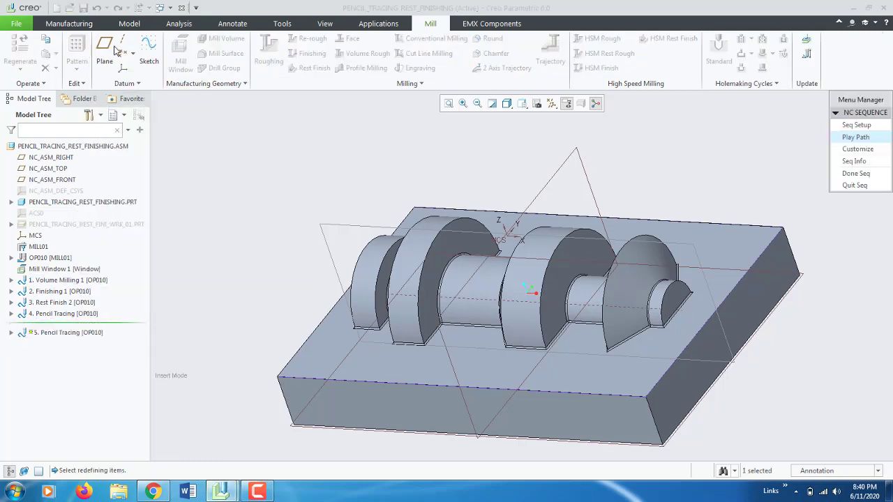
click(856, 125)
click(858, 235)
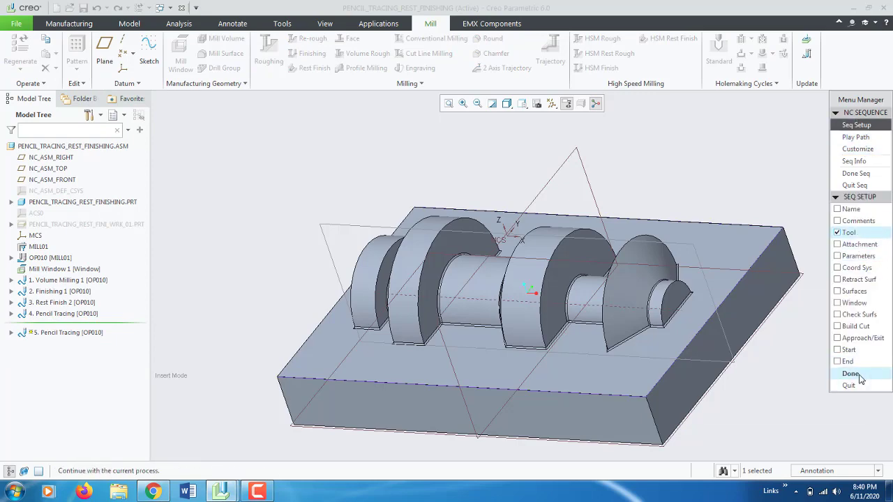
click(857, 373)
drag(641, 56, 118, 35)
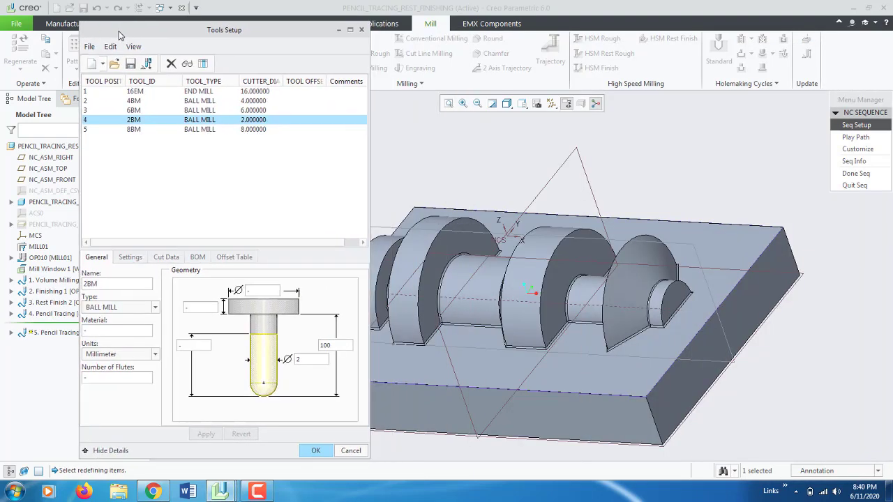
click(132, 102)
click(316, 450)
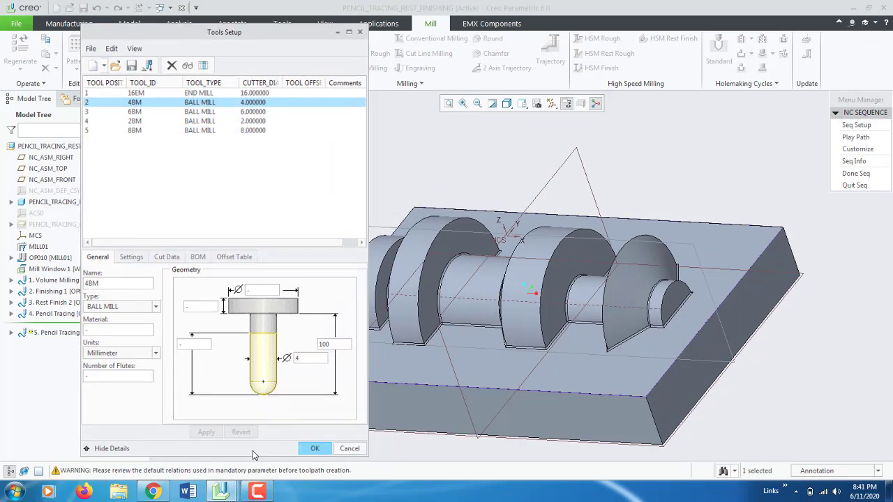
Play the fifth sequence's toolpath on screen at about one third display speed, check it around the shaft and complete the sequence
click(855, 137)
click(859, 221)
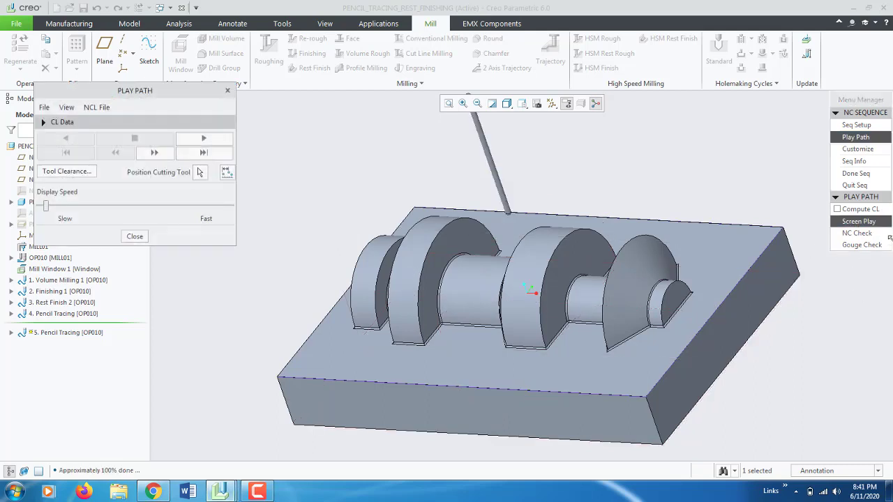
mouse_move(483, 278)
middle_down()
mouse_move(504, 278)
mouse_move(472, 281)
middle_up()
middle_drag(373, 299, 470, 257)
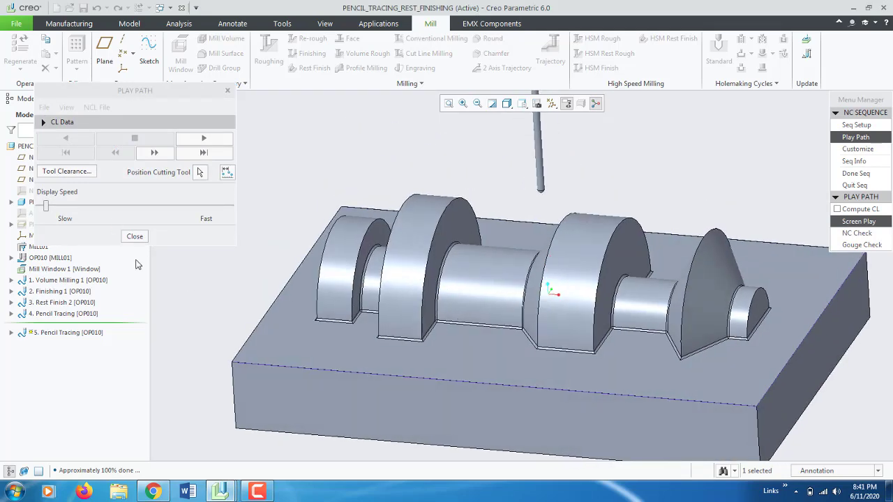
drag(46, 206, 110, 206)
click(196, 142)
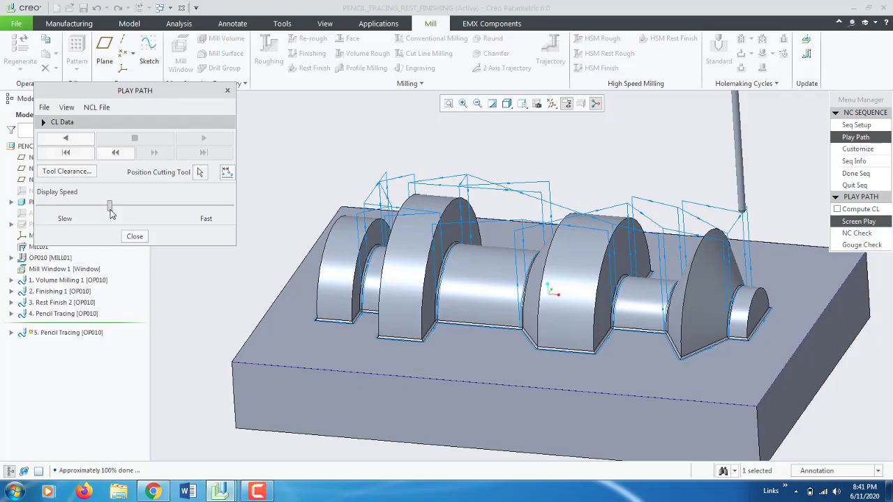
middle_drag(415, 305, 530, 318)
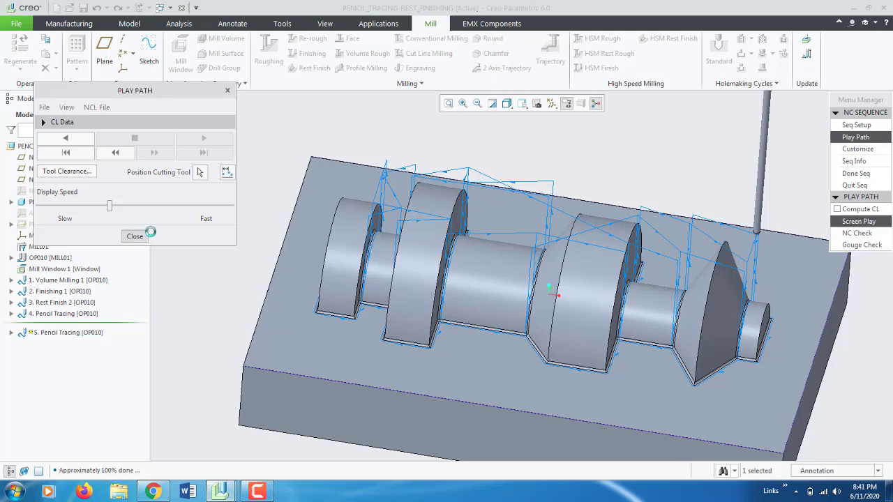
click(135, 236)
click(857, 173)
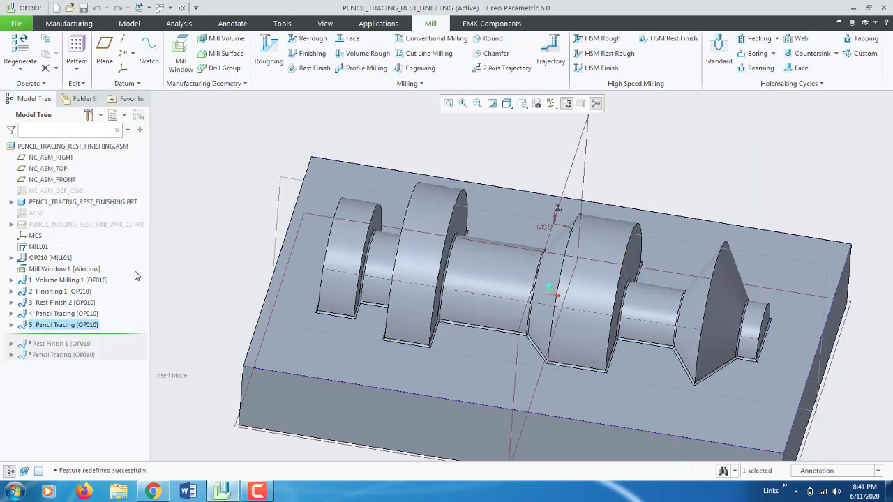
Duplicate the fifth sequence, Pencil Tracing, by copying and pasting it with the same references and no sequence modifications
right_click(76, 325)
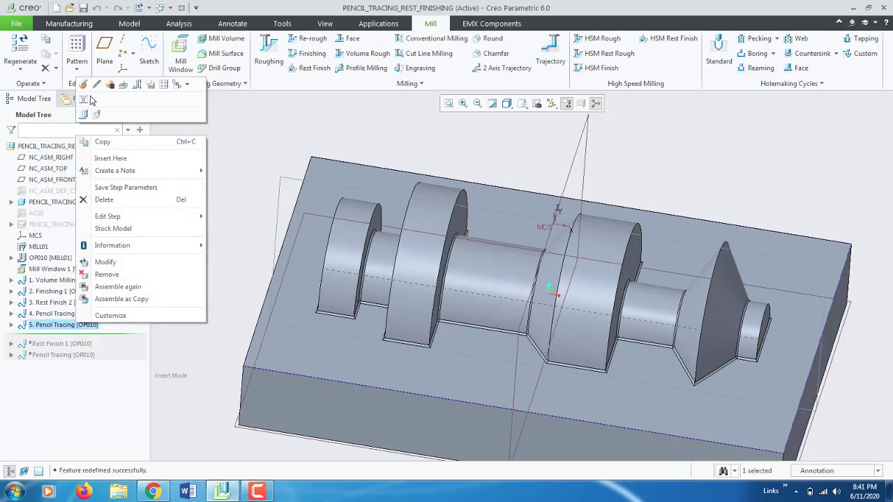
click(101, 142)
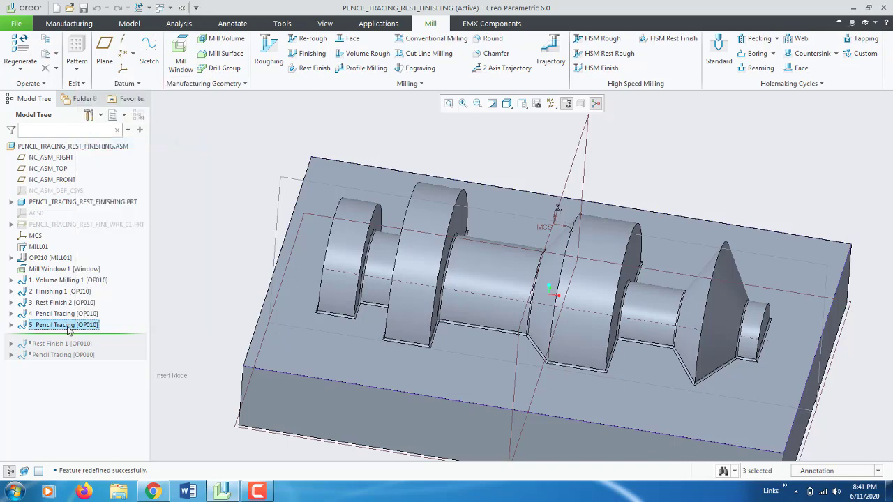
right_click(68, 327)
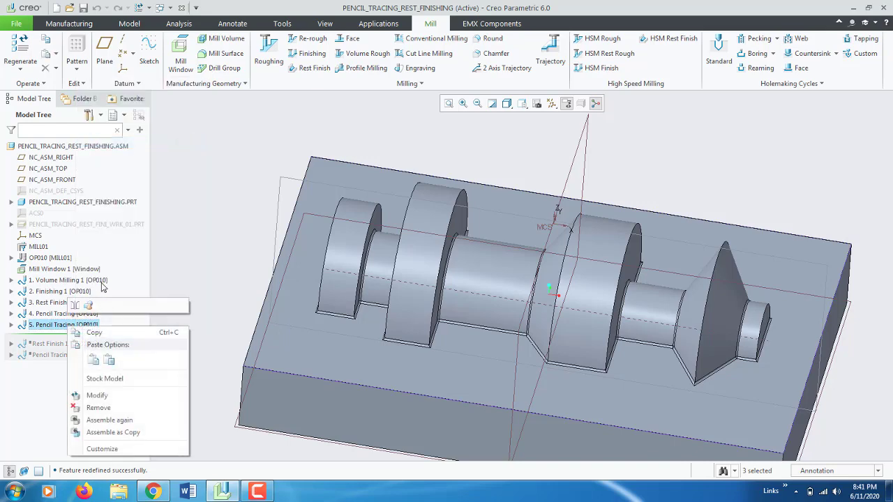
click(93, 360)
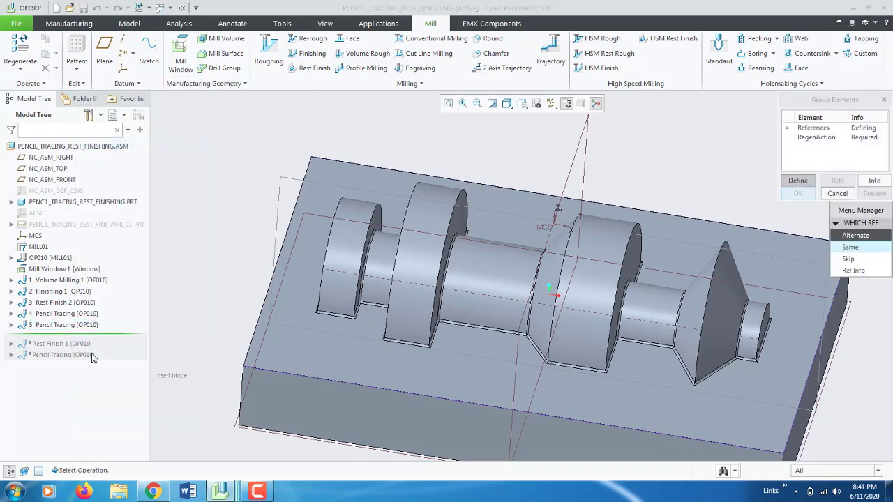
click(865, 248)
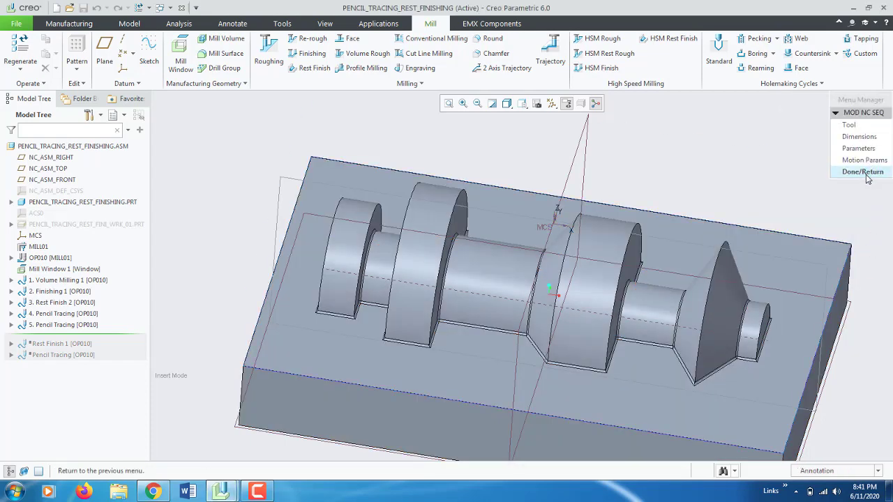
click(867, 172)
click(868, 162)
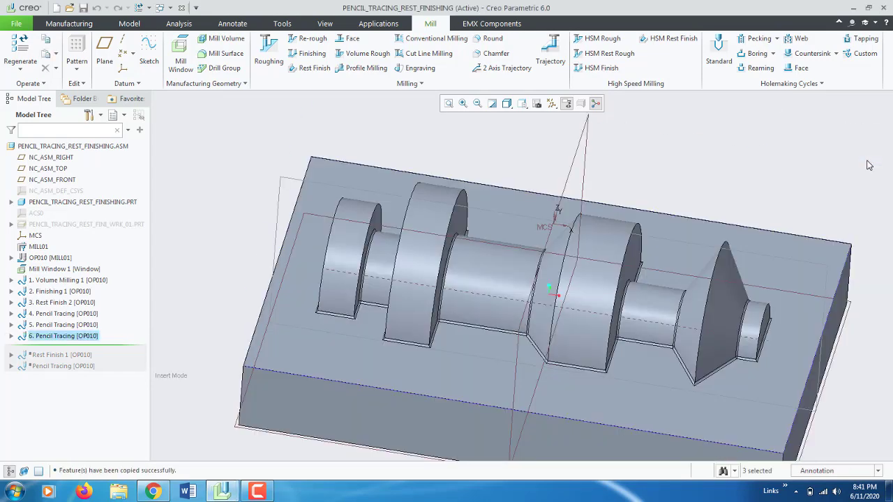
click(67, 337)
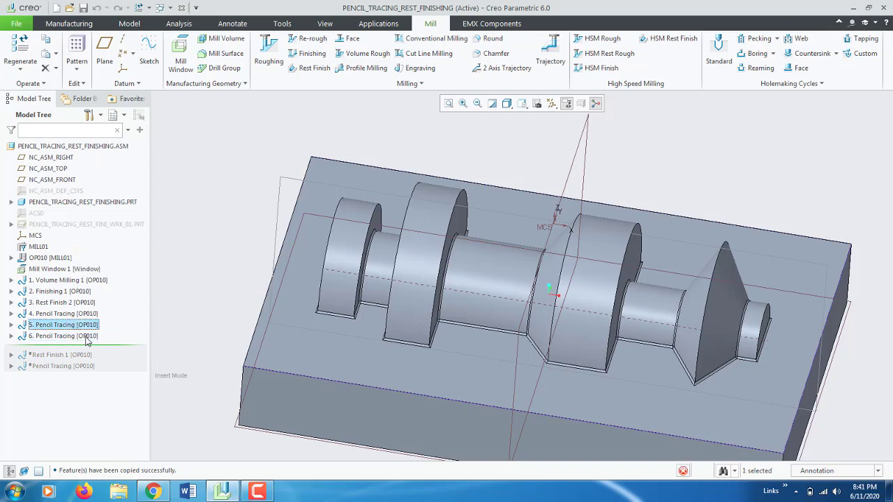
Redefine the tool of the copied sixth sequence, Pencil Tracing, creating and assigning a 3 mm ball mill named 3BM
right_click(70, 338)
click(77, 70)
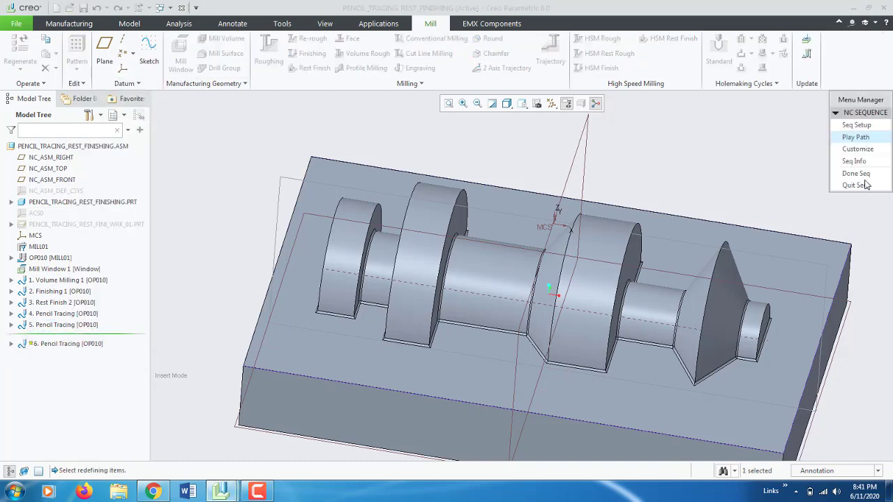
click(851, 126)
click(839, 232)
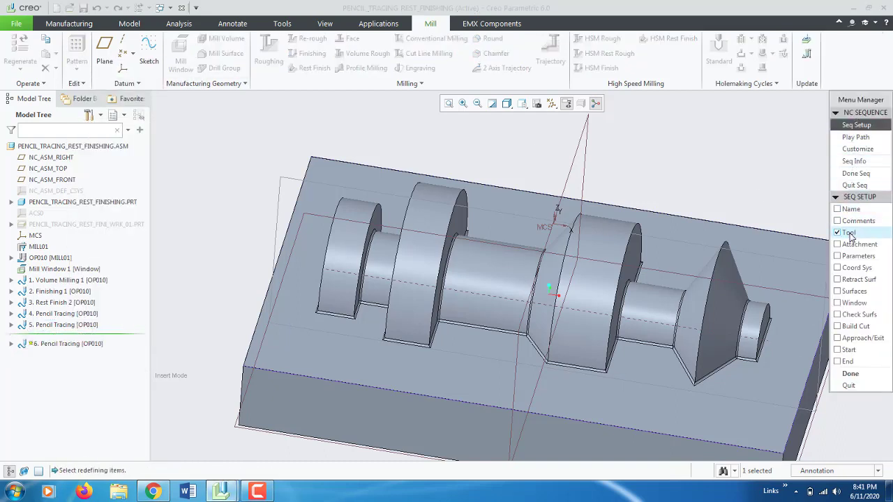
click(850, 374)
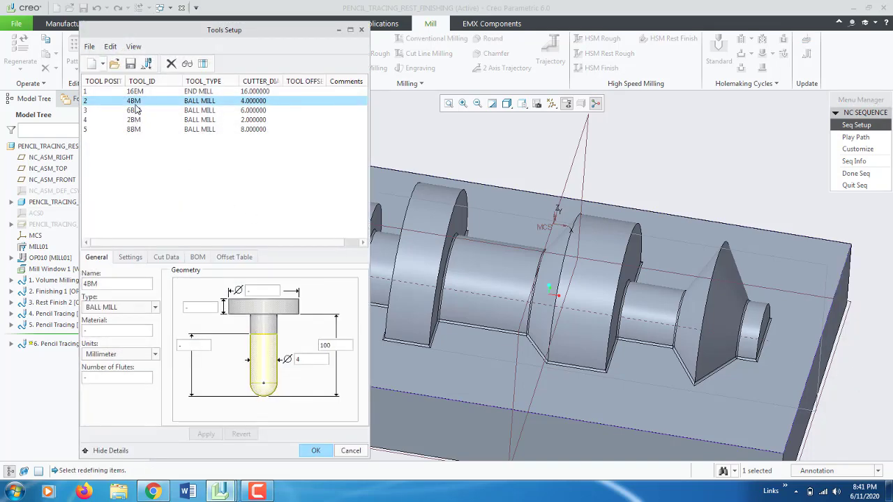
click(92, 64)
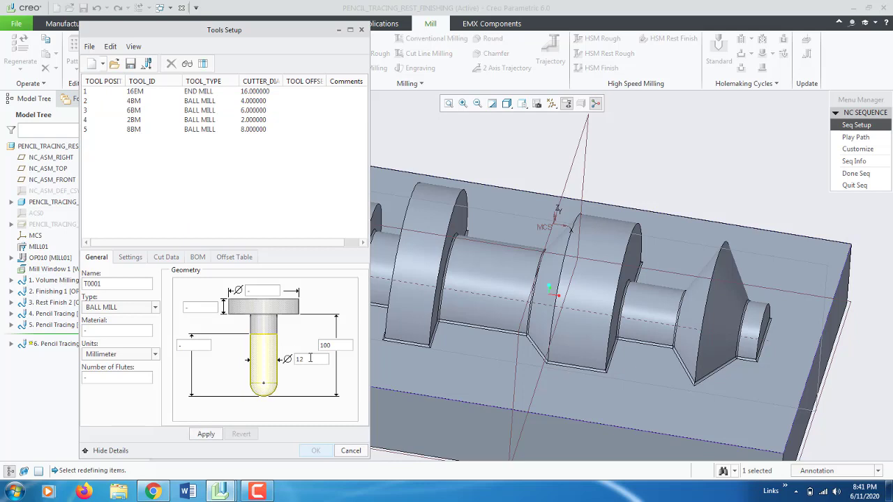
text(3)
double_click(112, 282)
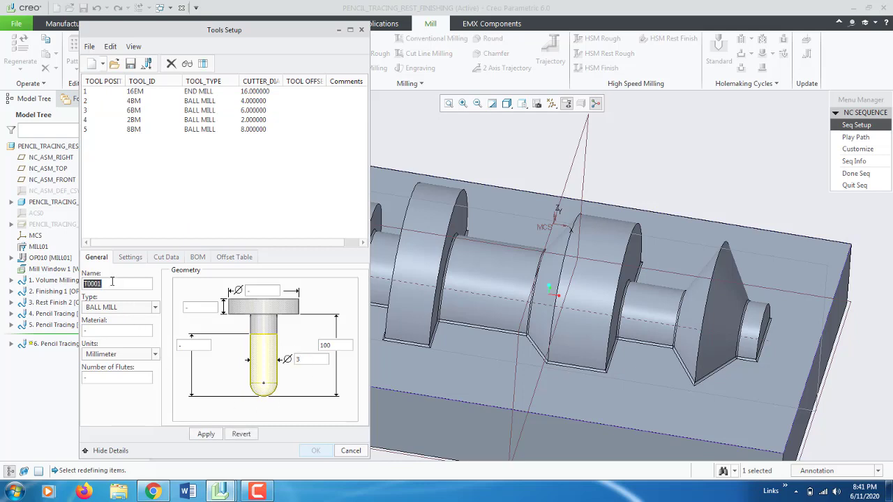
text(3bm)
click(206, 434)
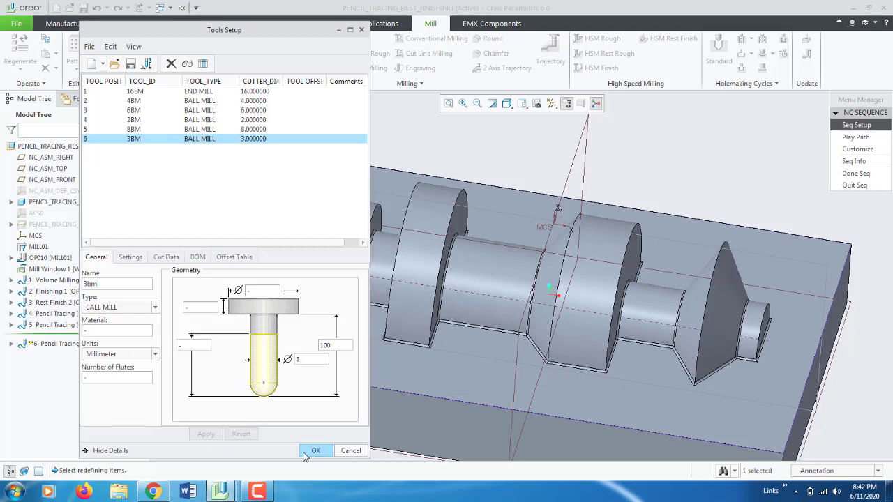
click(316, 450)
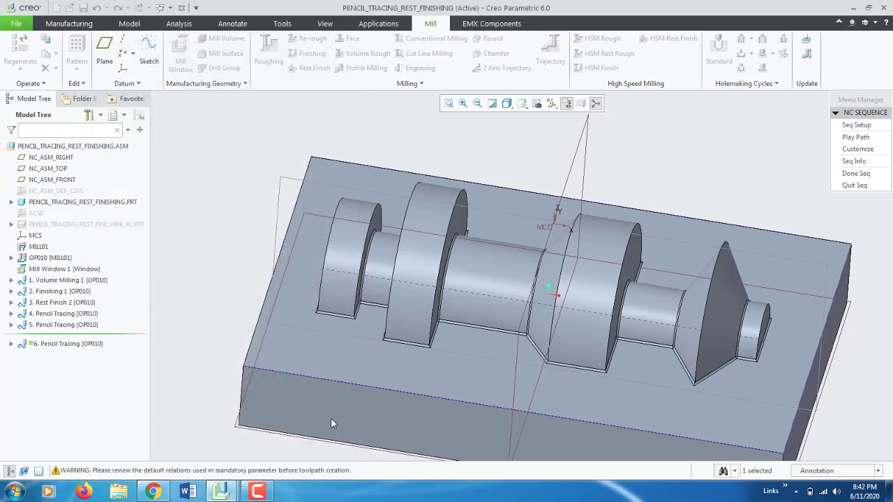
Play the sixth sequence's toolpath on screen, raising the display speed to slightly above half
click(877, 141)
click(866, 222)
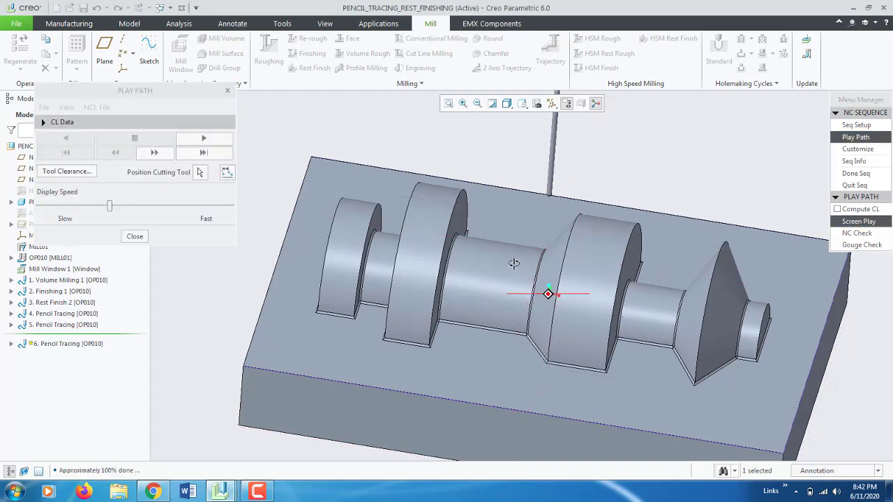
middle_drag(514, 263, 502, 277)
click(204, 139)
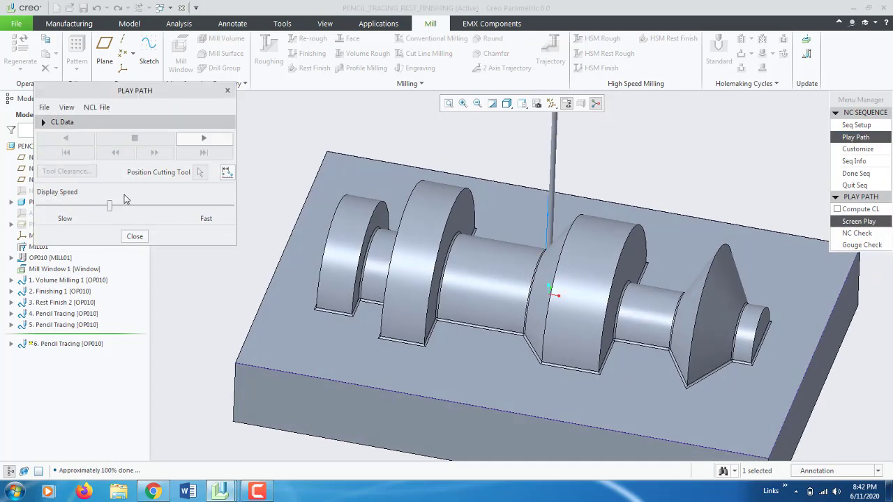
drag(109, 206, 148, 206)
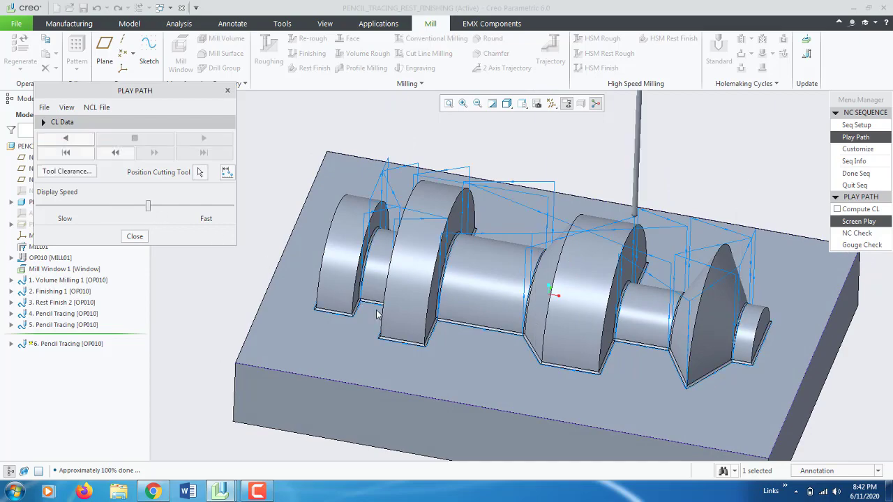
Position the cutting tool on the toolpath at the end disc's base edge to check its fit, and complete the sequence
click(200, 174)
middle_drag(384, 352, 417, 360)
scroll(419, 394, down, 5)
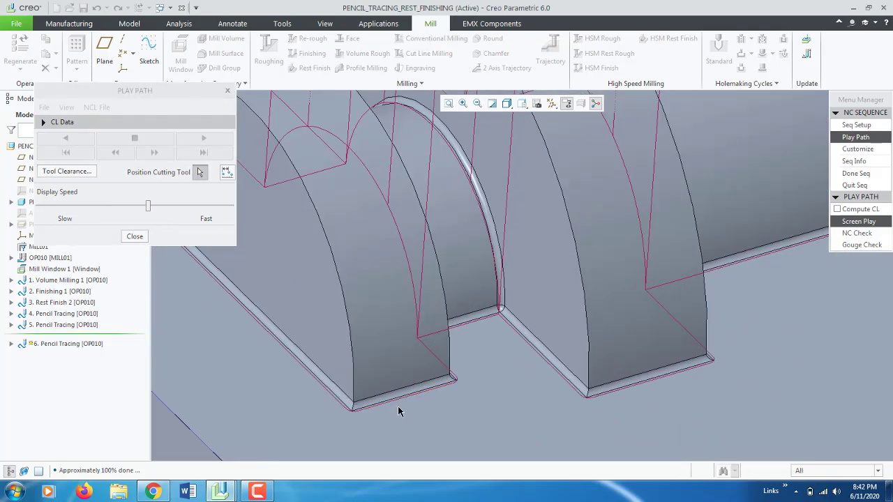
click(399, 400)
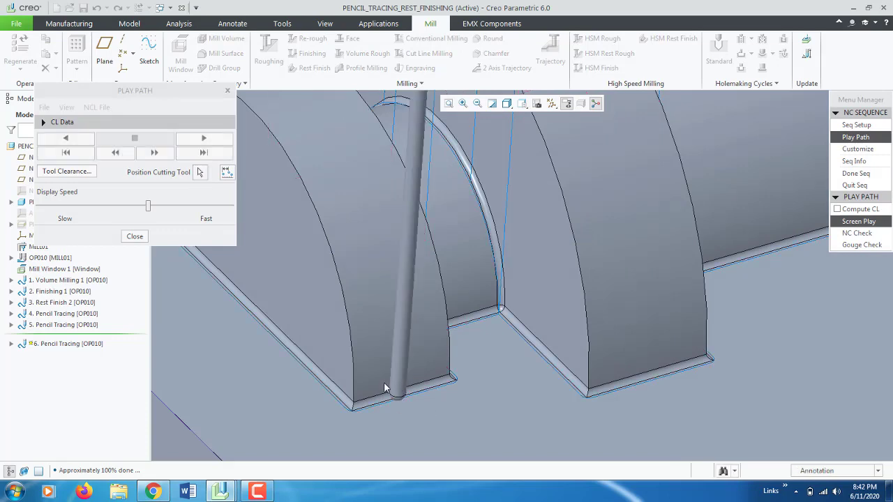
scroll(385, 386, up, 5)
middle_drag(409, 376, 203, 290)
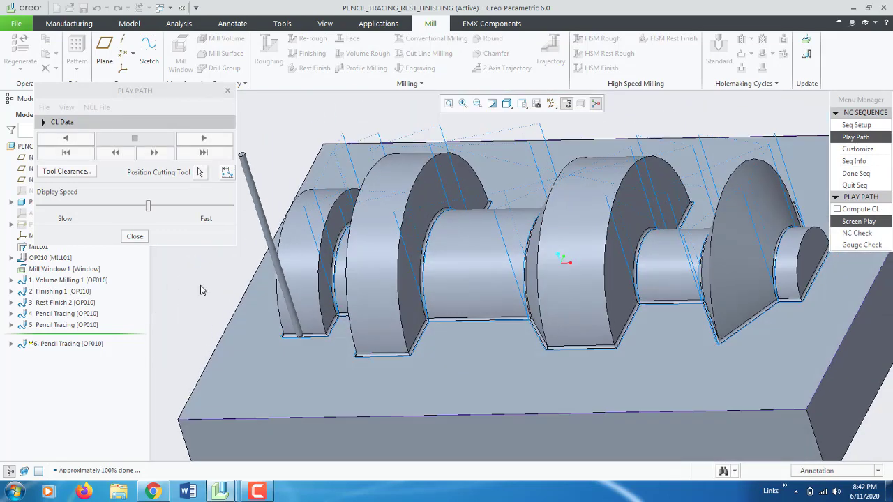
click(135, 236)
click(853, 184)
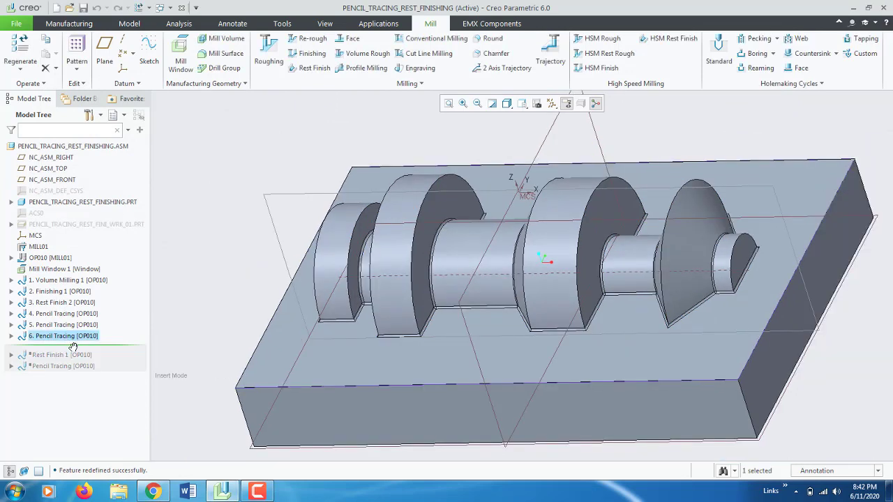
Roll the insert point back to just after the third sequence, Rest Finish 2, and play that sequence's toolpath to its end
drag(73, 347, 69, 307)
right_click(67, 304)
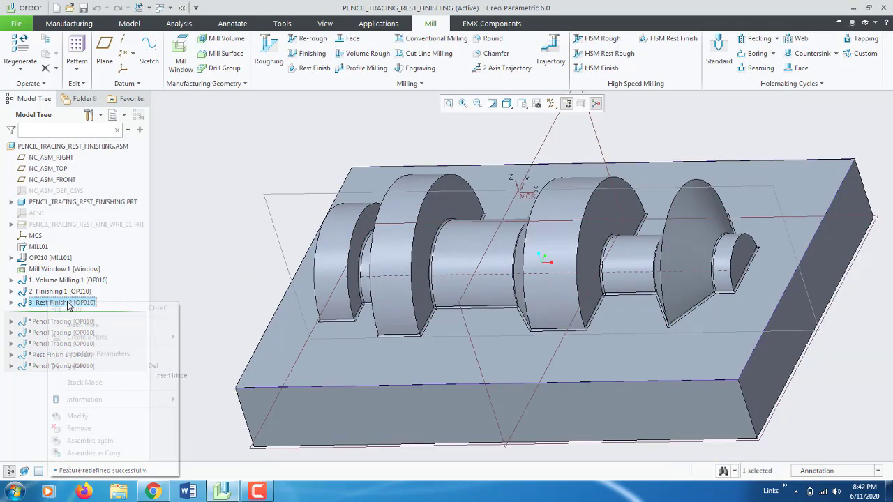
click(53, 282)
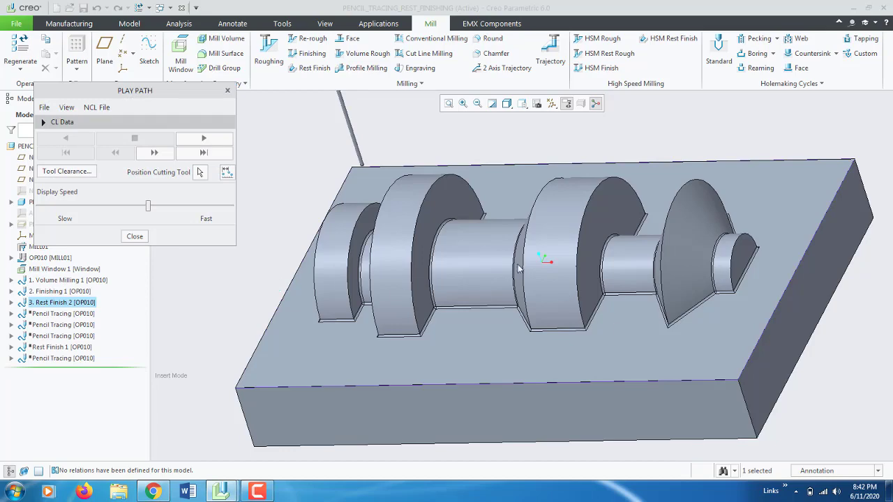
middle_drag(518, 248, 300, 224)
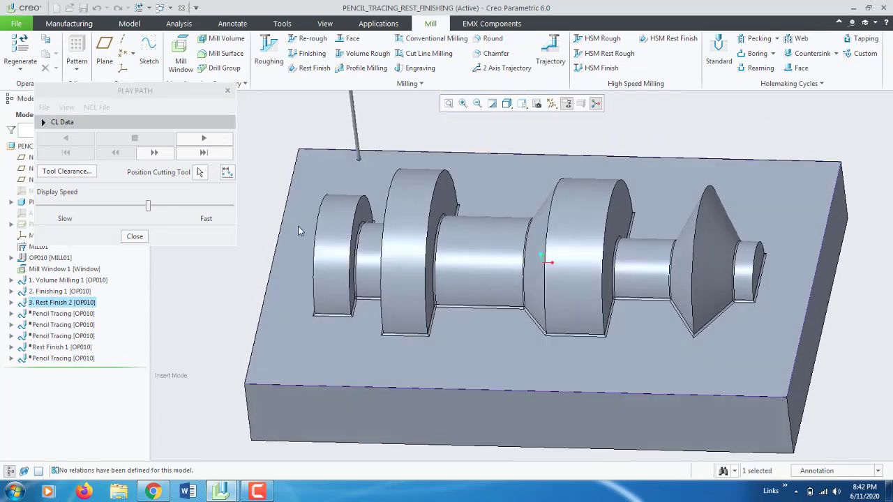
middle_drag(380, 258, 351, 233)
scroll(352, 228, down, 4)
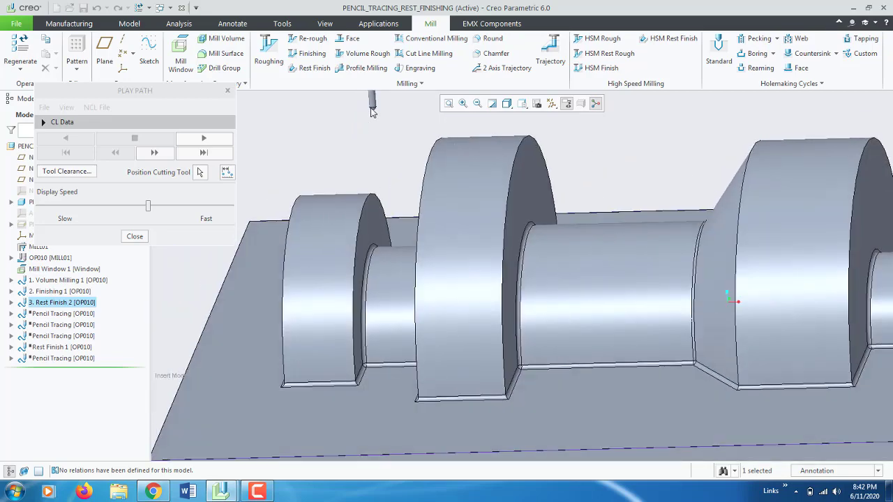
scroll(300, 232, up, 4)
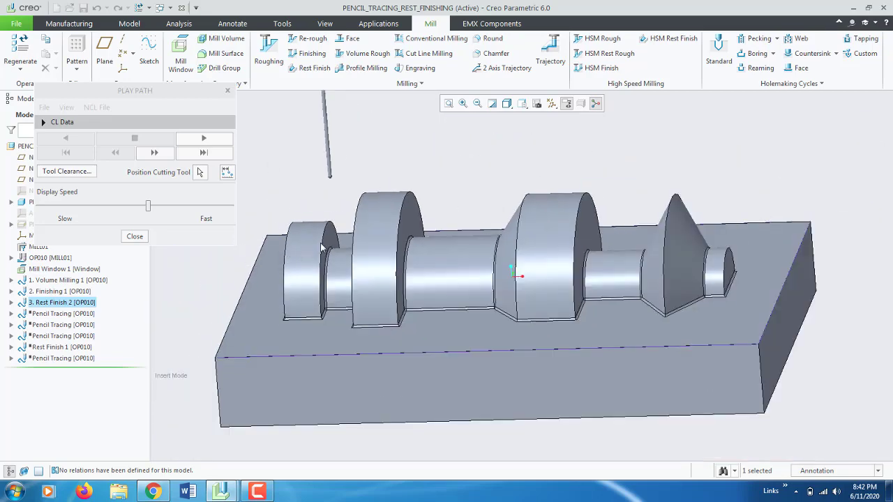
middle_drag(334, 237, 325, 241)
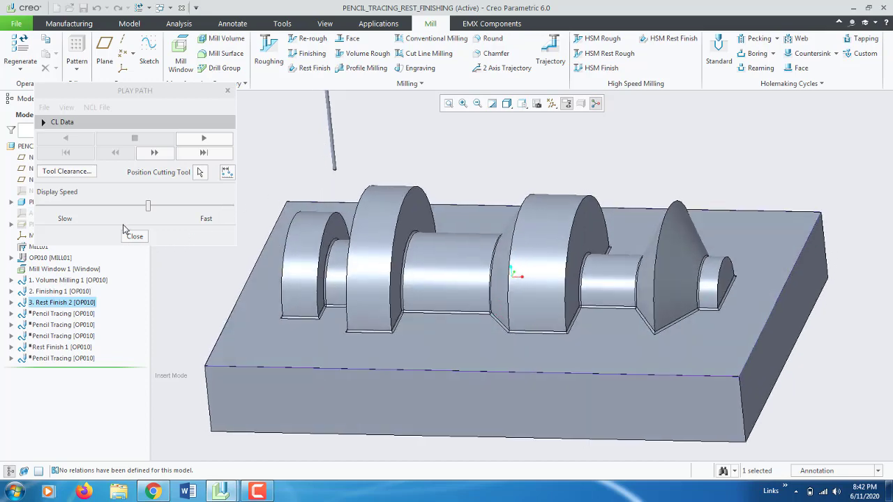
click(216, 150)
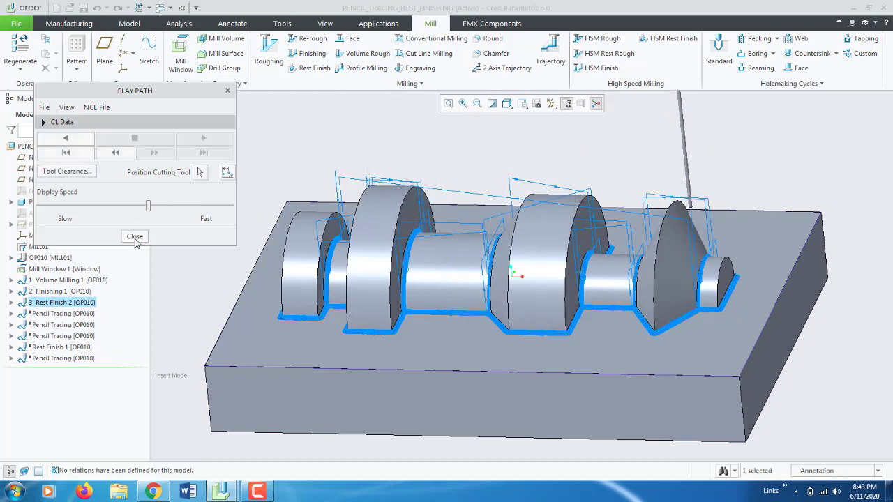
click(135, 237)
scroll(365, 262, down, 3)
middle_drag(366, 262, 336, 270)
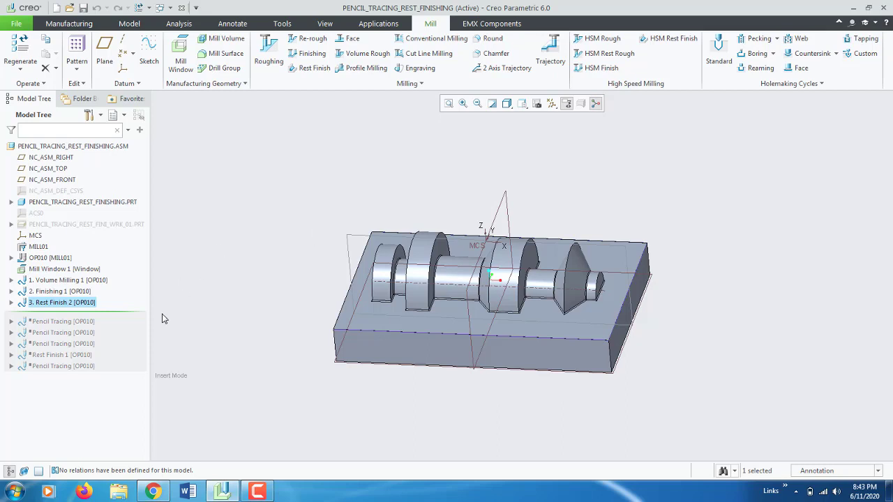
Move the insert point back to just after the sixth sequence, Pencil Tracing, and select that sequence
drag(111, 314, 104, 351)
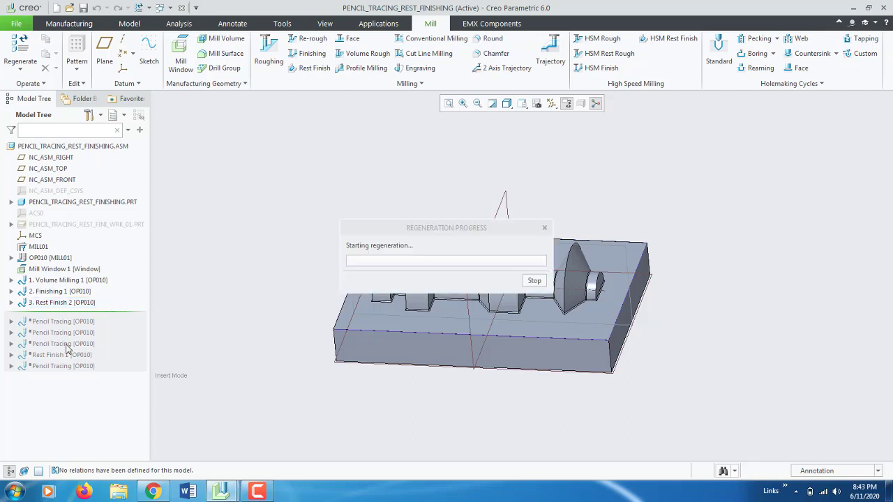
click(61, 314)
click(62, 335)
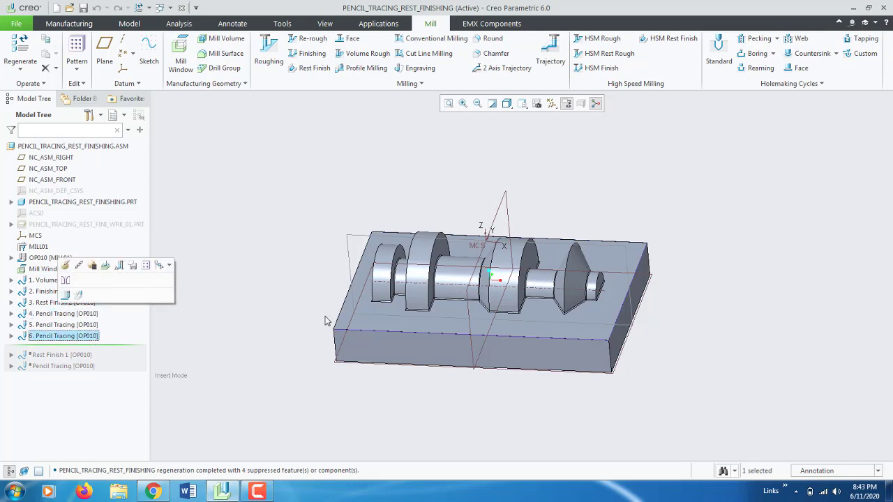
scroll(430, 287, down, 4)
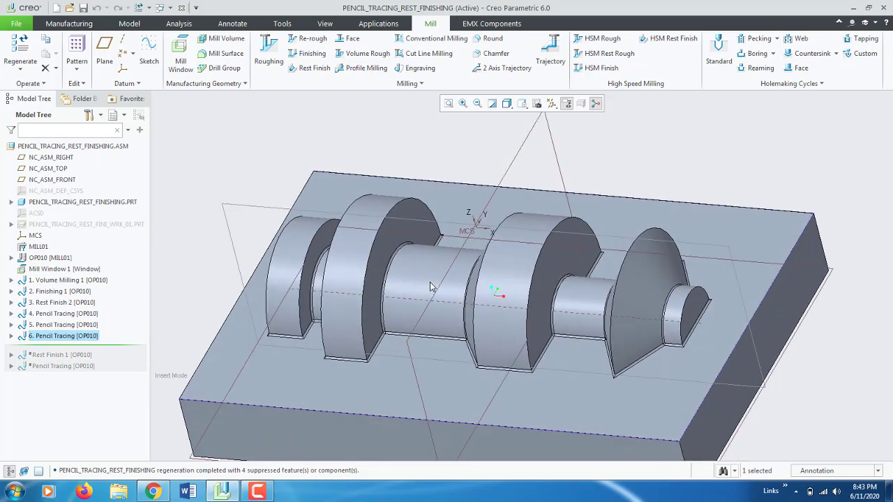
middle_drag(389, 285, 392, 278)
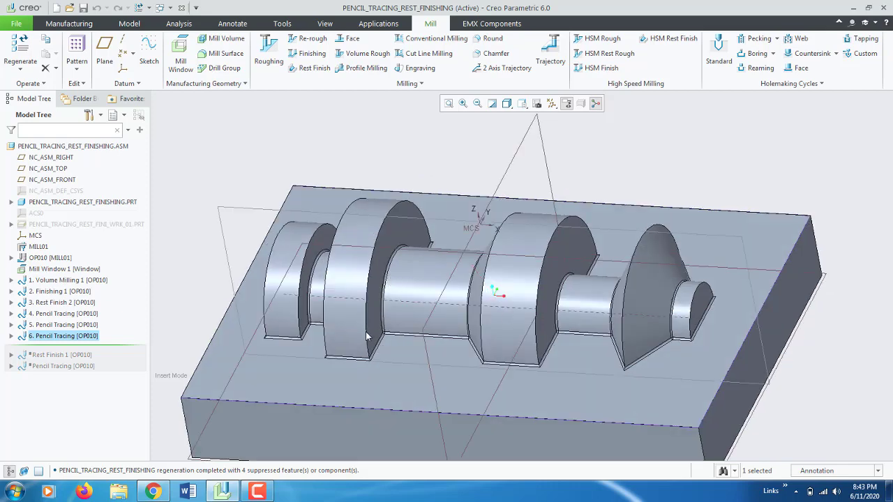
mouse_move(404, 207)
middle_down()
mouse_move(446, 203)
mouse_move(401, 200)
middle_up()
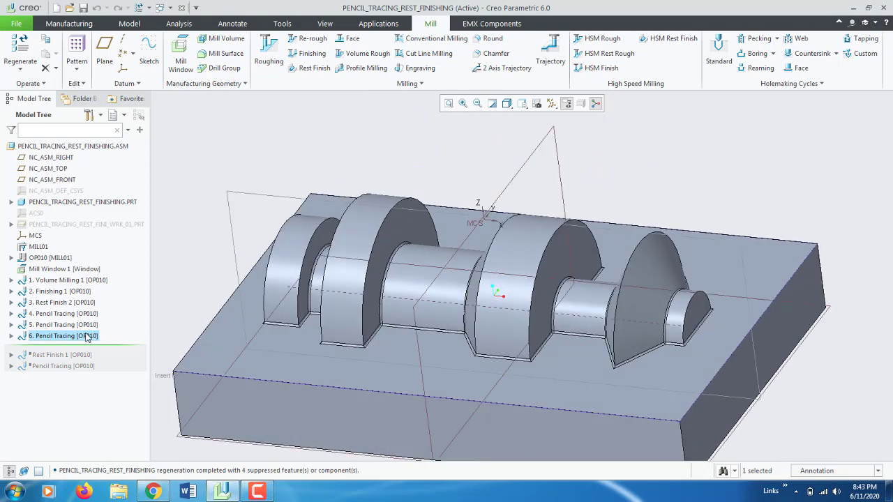
mouse_move(283, 305)
middle_down()
mouse_move(301, 285)
mouse_move(398, 302)
mouse_move(469, 277)
mouse_move(385, 299)
middle_up()
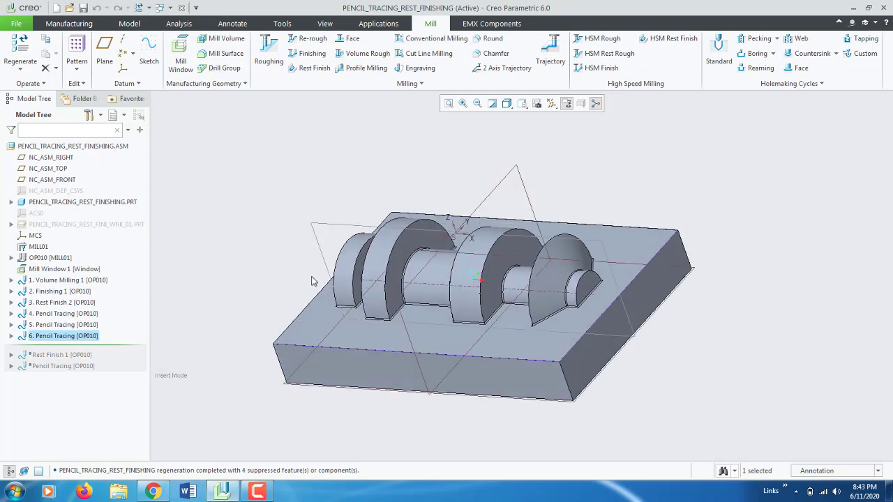